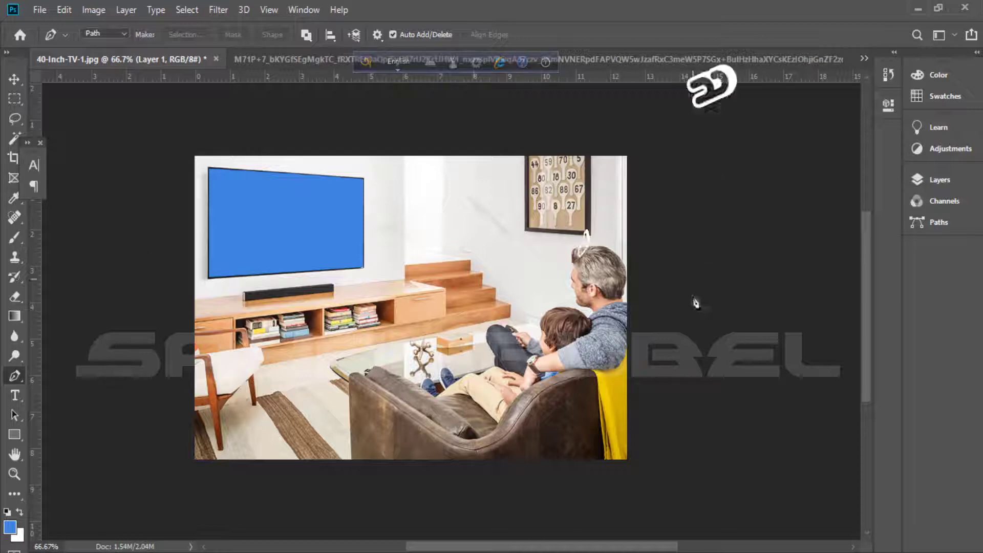
Select the Move tool, bring the jumping-tiger photo to the front, and show its Layers panel
scroll(281, 215, up, 1)
scroll(325, 255, down, 1)
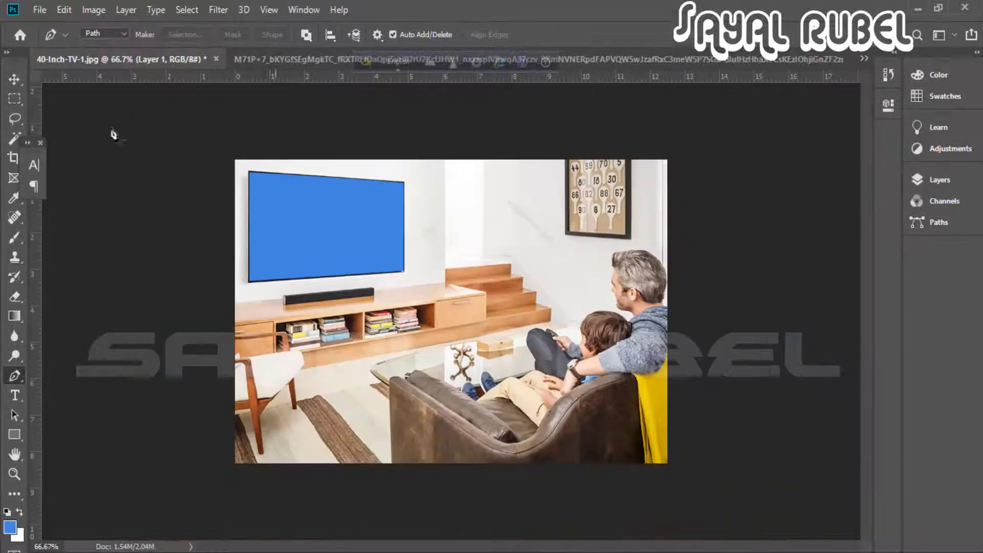
click(15, 80)
click(654, 60)
click(939, 180)
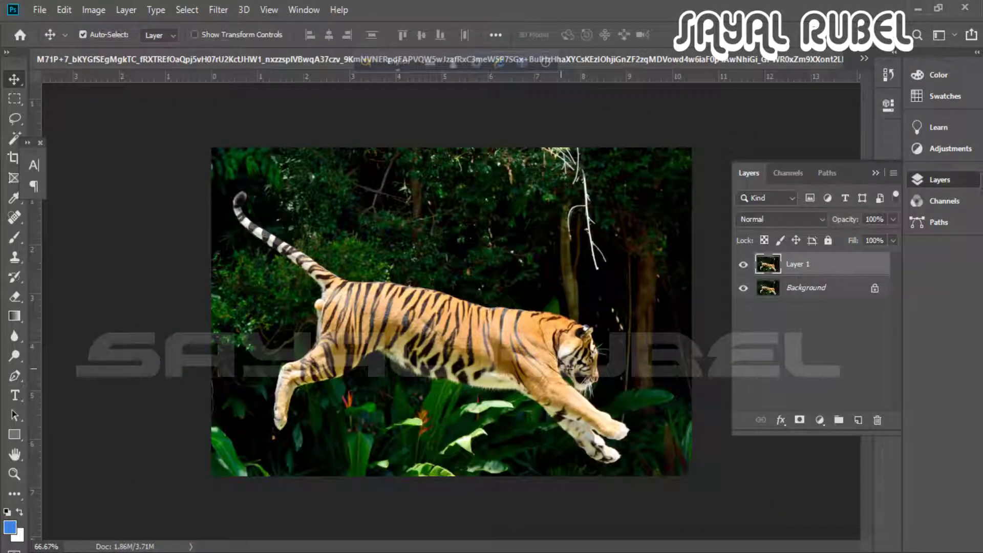
Copy the tiger layer into the 40-Inch-TV living-room photo
drag(563, 364, 502, 225)
key(ctrl+z)
drag(834, 87, 494, 301)
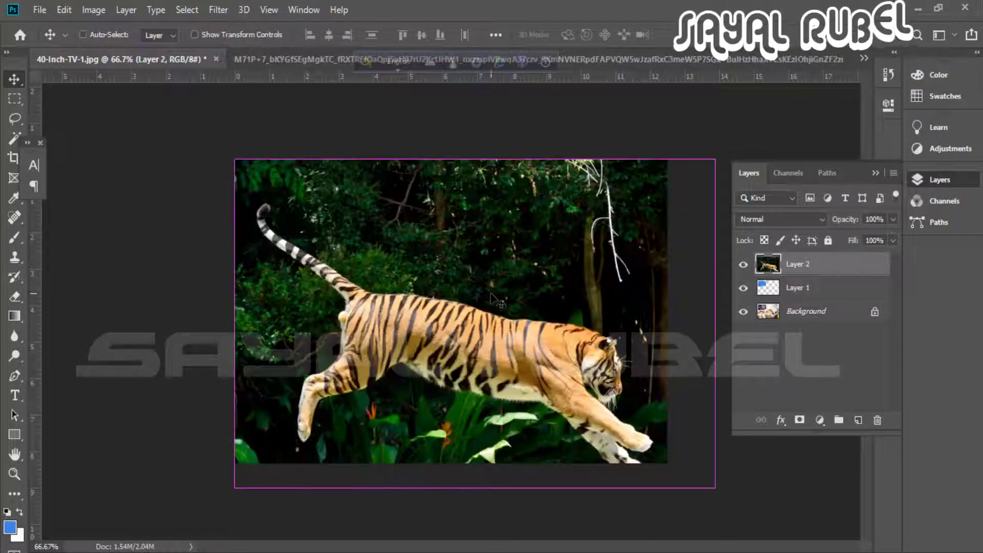
Scale the tiger layer to about 47% and place it over the wall TV
key(ctrl+t)
drag(234, 324, 491, 323)
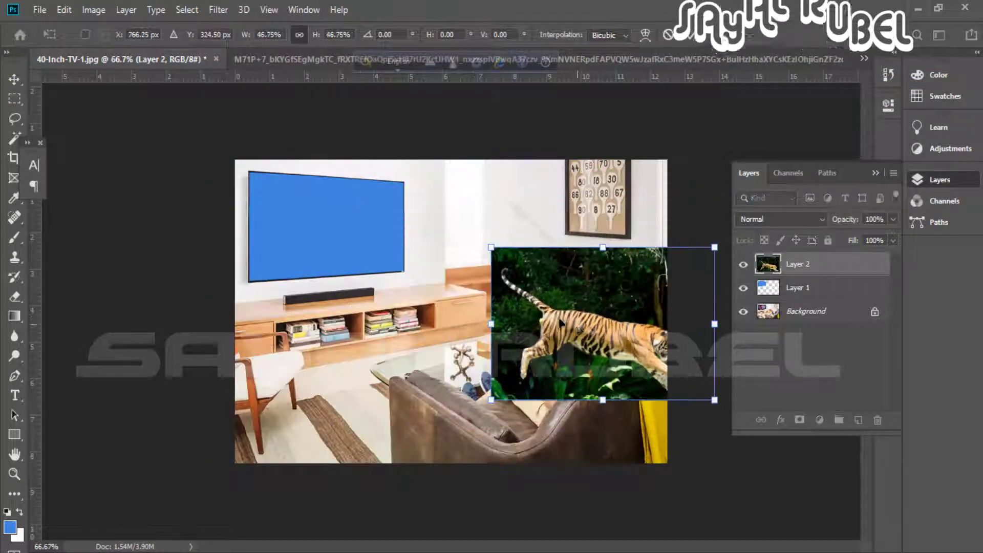
drag(561, 323, 297, 233)
key(ctrl+plus)
key(ctrl+plus)
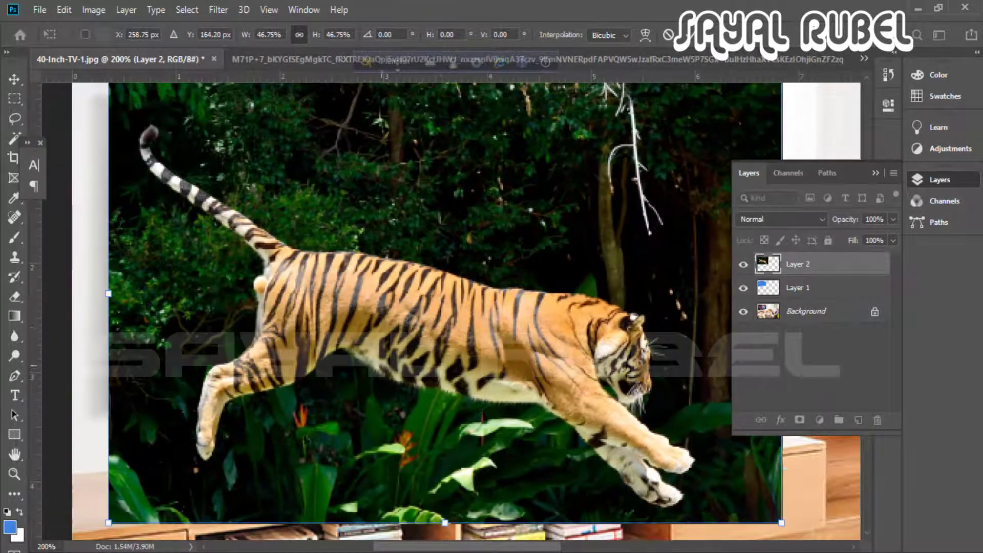
key(ctrl+minus)
key(Return)
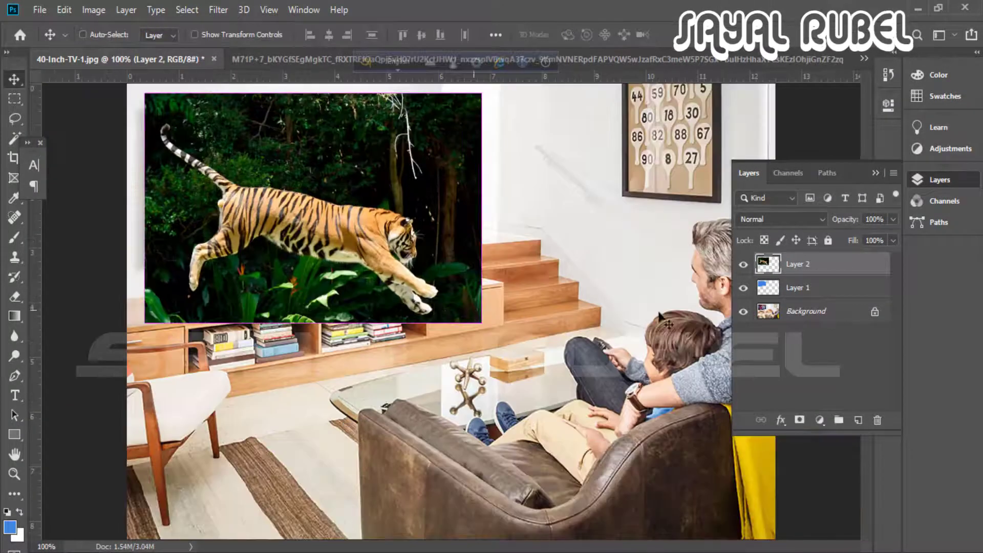
Set the tiger layer to 63% opacity and resize it to about 93% over the TV screen
drag(845, 219, 821, 219)
key(ctrl+t)
drag(381, 231, 364, 219)
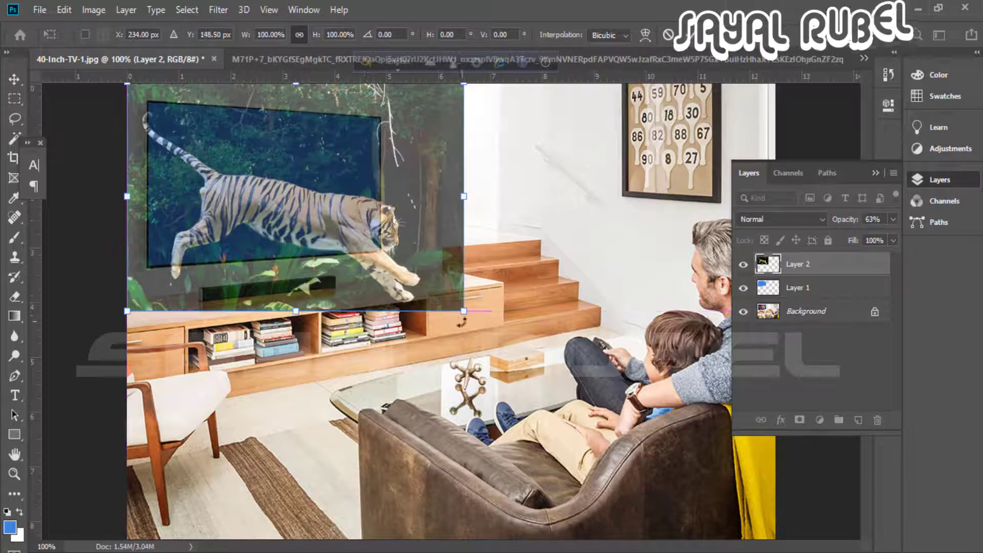
mouse_move(464, 312)
mouse_down()
mouse_move(421, 281)
mouse_move(443, 295)
mouse_up()
drag(404, 262, 409, 256)
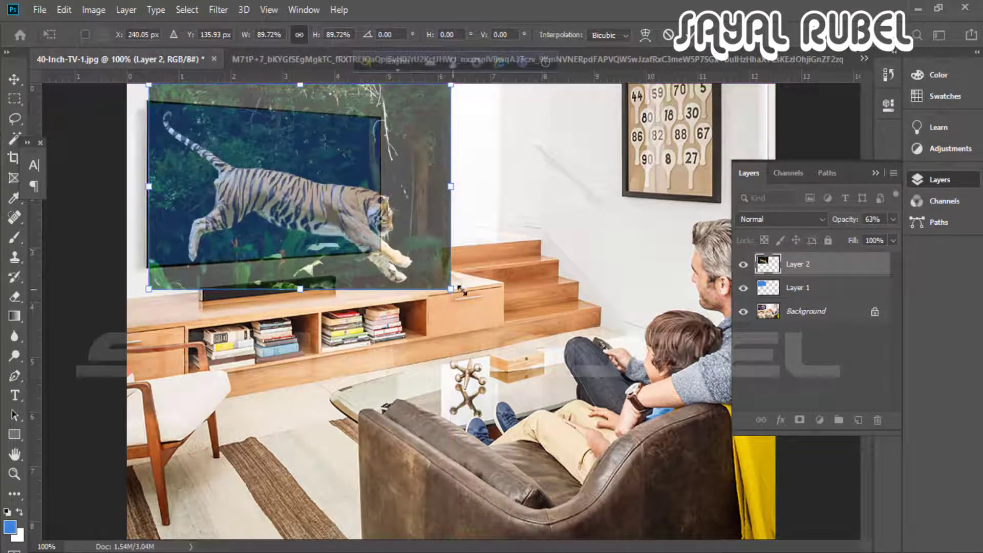
drag(450, 289, 463, 297)
drag(427, 266, 414, 261)
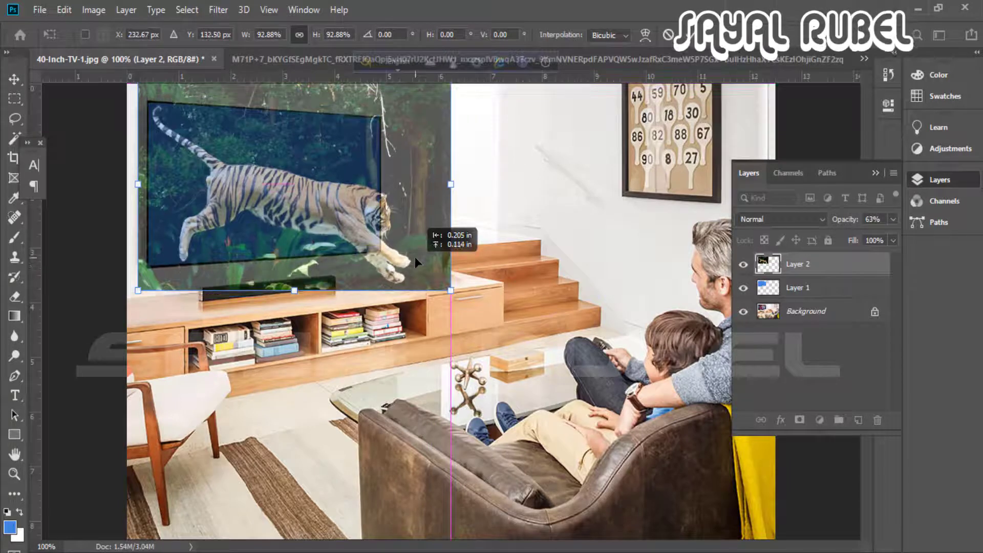
key(Return)
Zoom in on the TV and switch to the Pen tool
scroll(348, 319, up, 3)
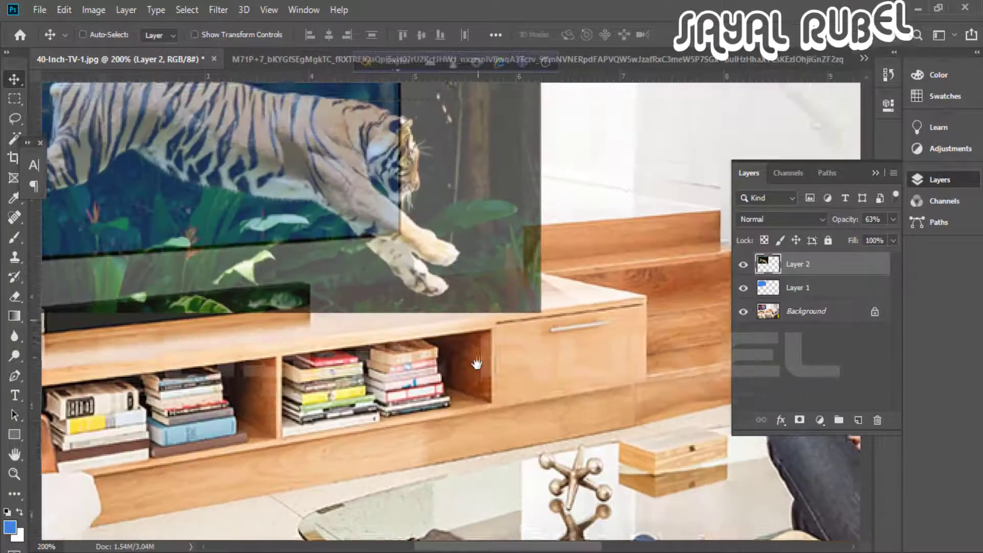
scroll(437, 306, down, 3)
scroll(437, 306, up, 2)
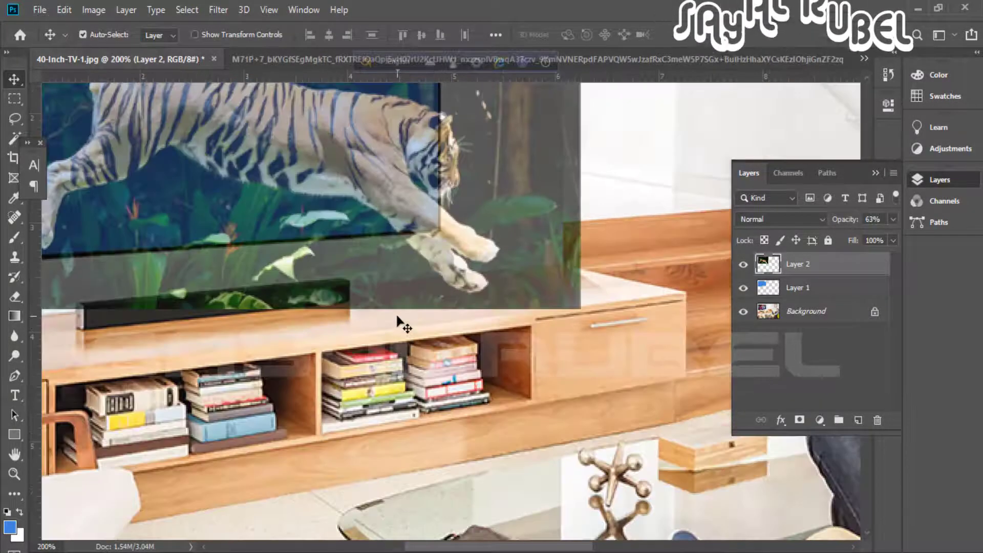
key(p)
scroll(294, 279, up, 1)
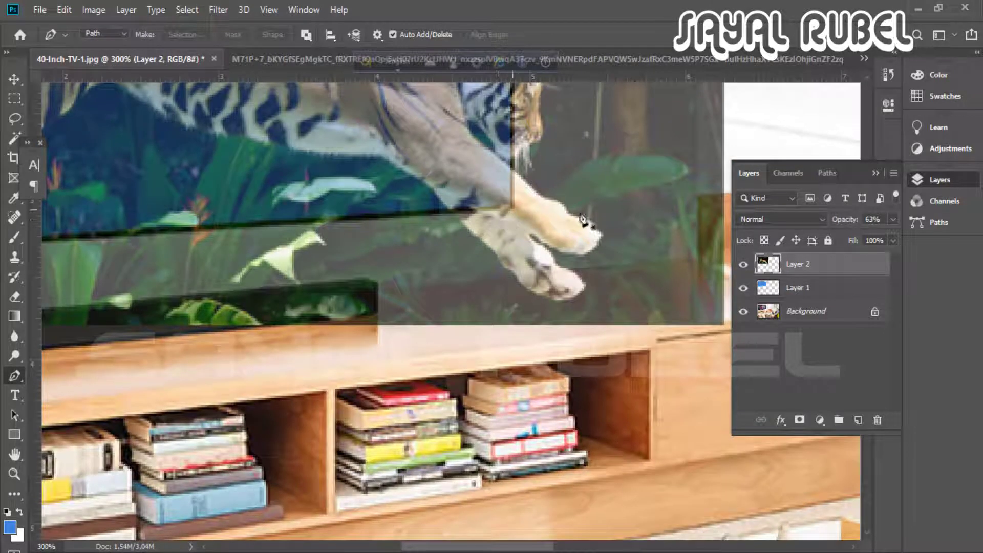
Hide the tiger layer and bring the TV screen's corner into view
click(743, 265)
scroll(404, 296, left, 5)
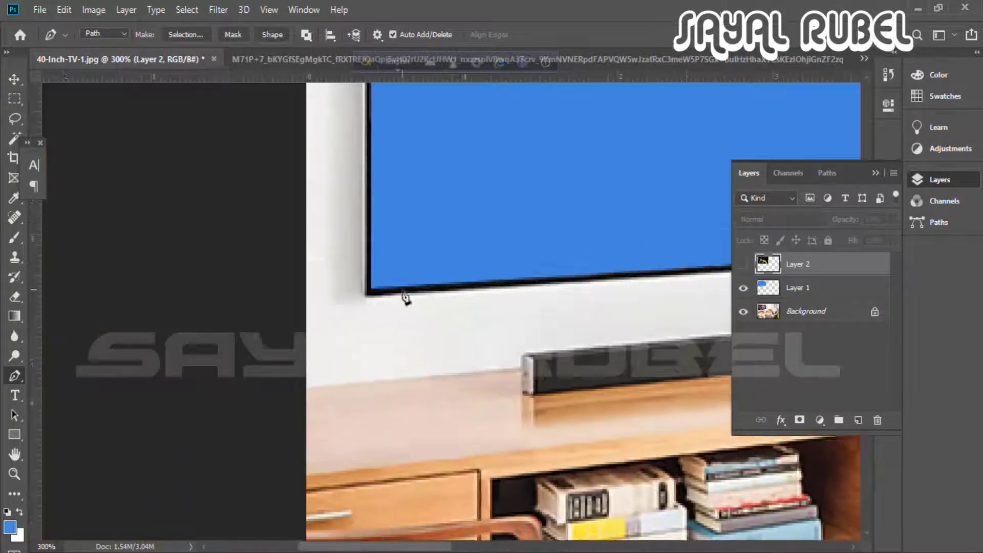
drag(373, 296, 346, 390)
scroll(391, 307, up, 1)
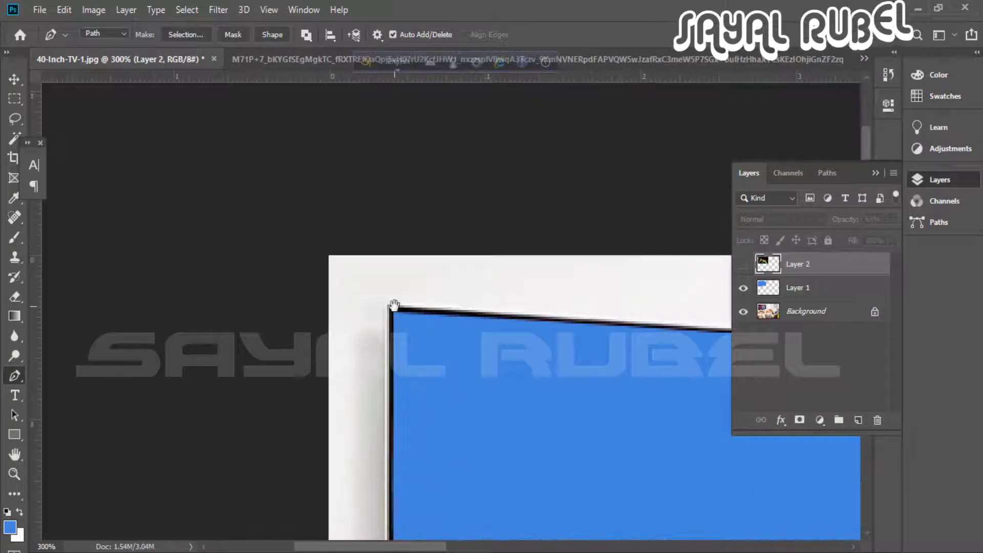
scroll(394, 320, right, 5)
scroll(256, 318, right, 4)
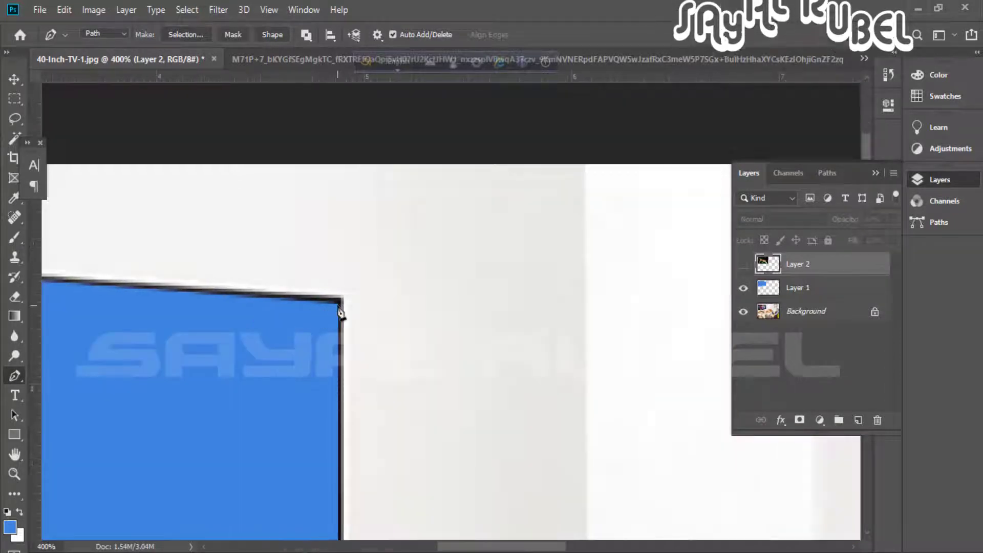
scroll(355, 315, up, 1)
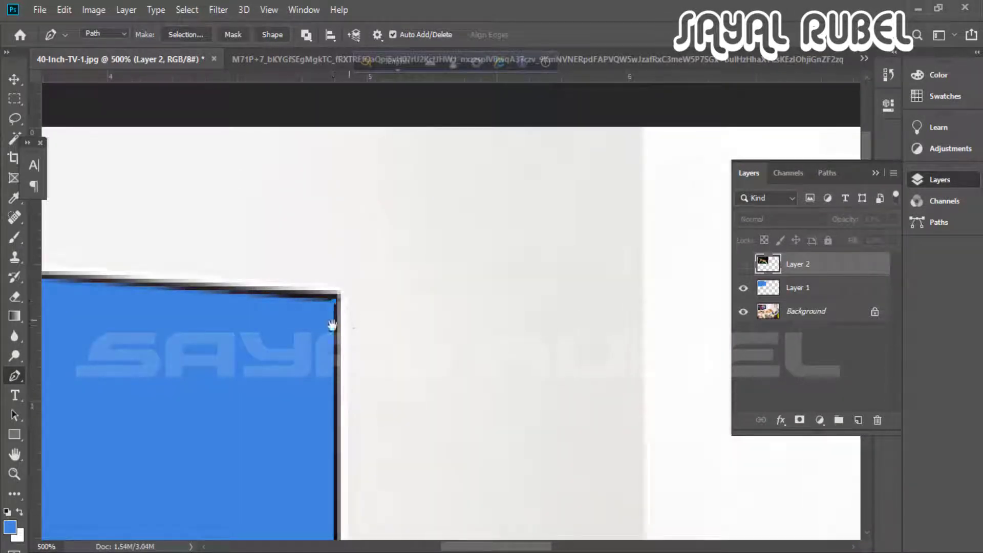
scroll(333, 326, left, 5)
Trace the TV screen's outline as a Pen path
click(259, 302)
scroll(488, 311, down, 2)
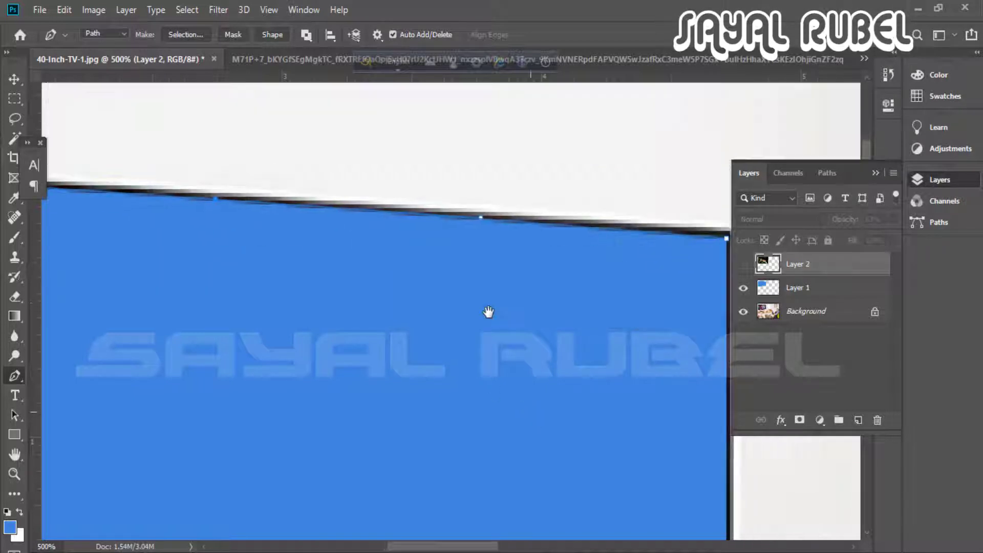
scroll(488, 311, right, 5)
scroll(488, 311, down, 2)
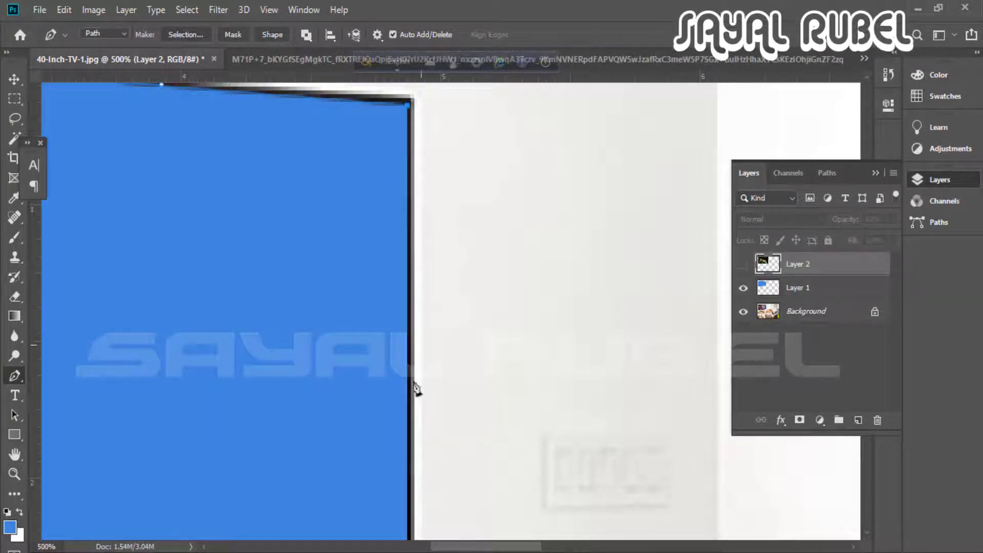
scroll(416, 389, left, 2)
scroll(416, 389, down, 7)
scroll(530, 298, up, 4)
scroll(572, 268, left, 1)
scroll(584, 270, up, 5)
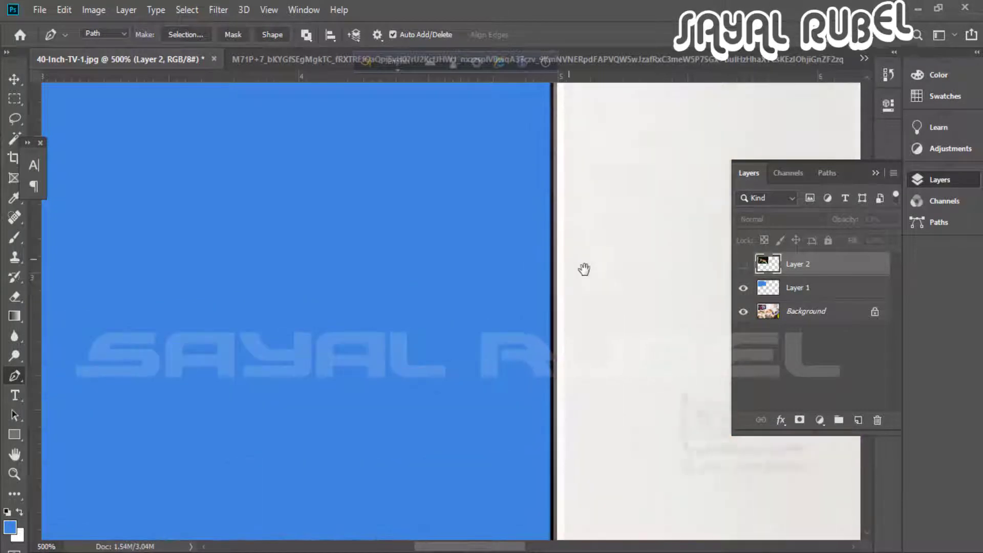
scroll(589, 317, up, 5)
scroll(554, 180, down, 1)
scroll(517, 251, down, 1)
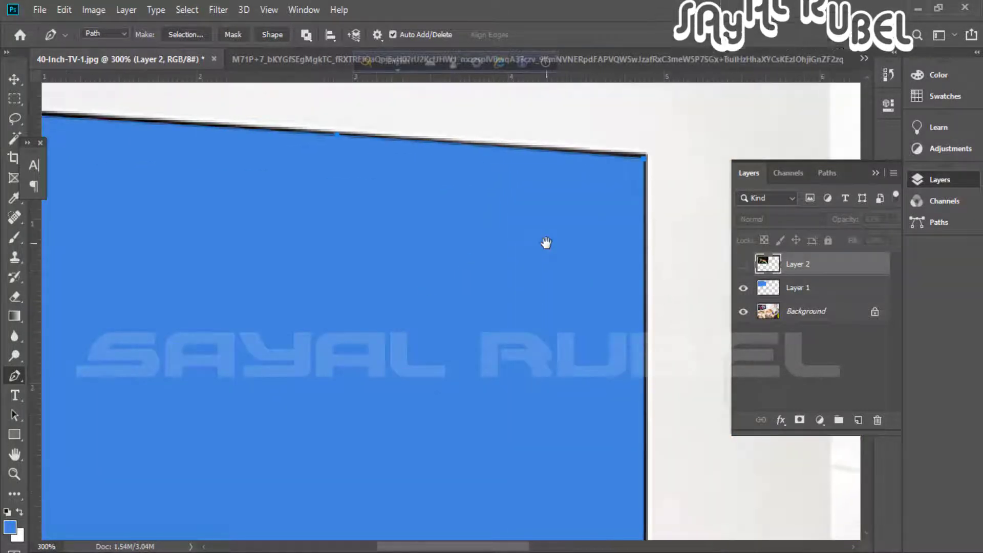
scroll(547, 244, down, 1)
Mask the tiger layer to the traced screen selection and raise its opacity to 85%
key(ctrl+Return)
click(743, 264)
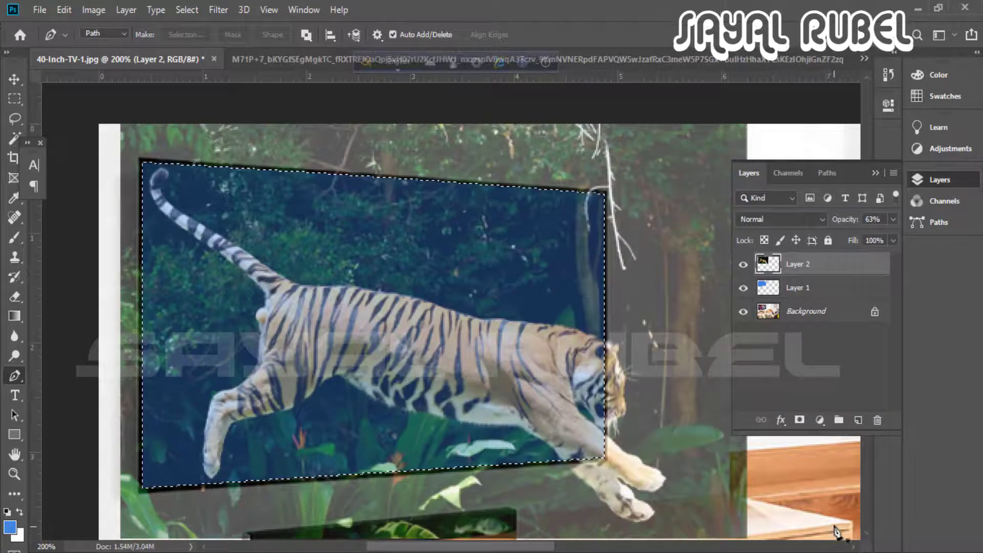
click(799, 420)
key(ctrl+i)
scroll(617, 410, up, 1)
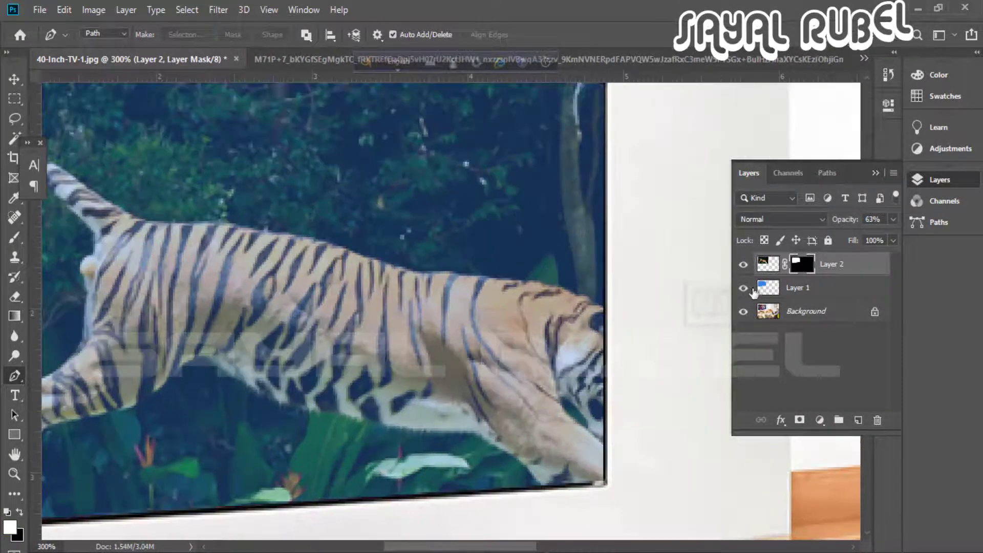
drag(859, 220, 876, 221)
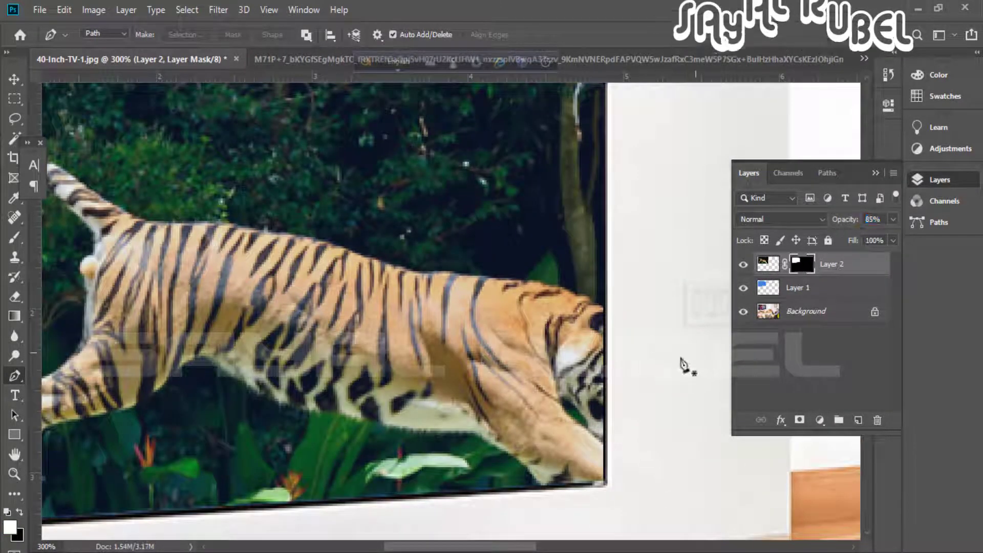
Paint white on the mask to reveal the tiger's head and front leg past the frame
key(b)
scroll(600, 378, up, 1)
drag(594, 328, 632, 404)
scroll(632, 405, down, 2)
drag(594, 297, 630, 333)
Reveal more of the tiger's leg and paw past the frame, comparing with the mask off
drag(564, 351, 649, 414)
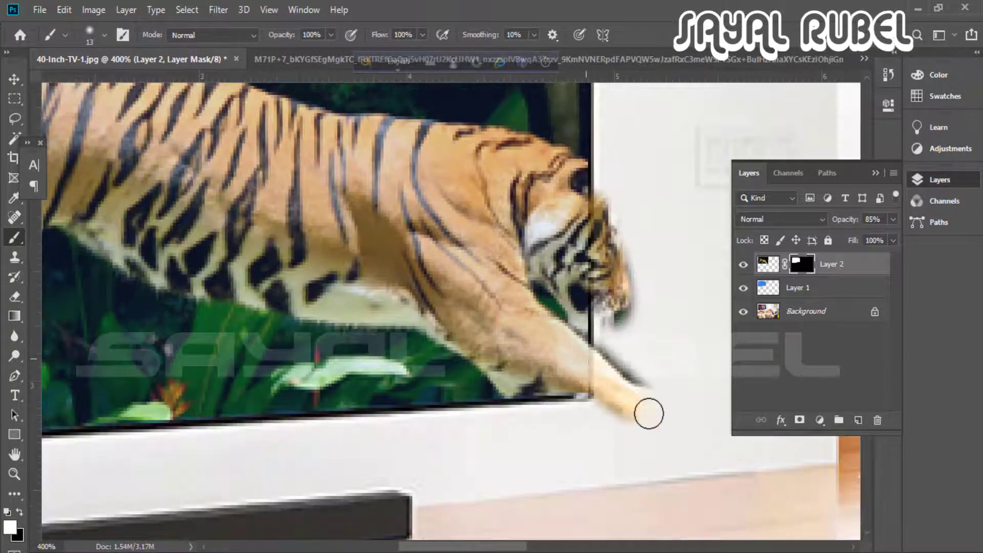
mouse_move(654, 362)
mouse_down()
mouse_move(667, 413)
mouse_move(563, 346)
mouse_move(640, 424)
mouse_up()
drag(522, 389, 670, 446)
shift+click(802, 264)
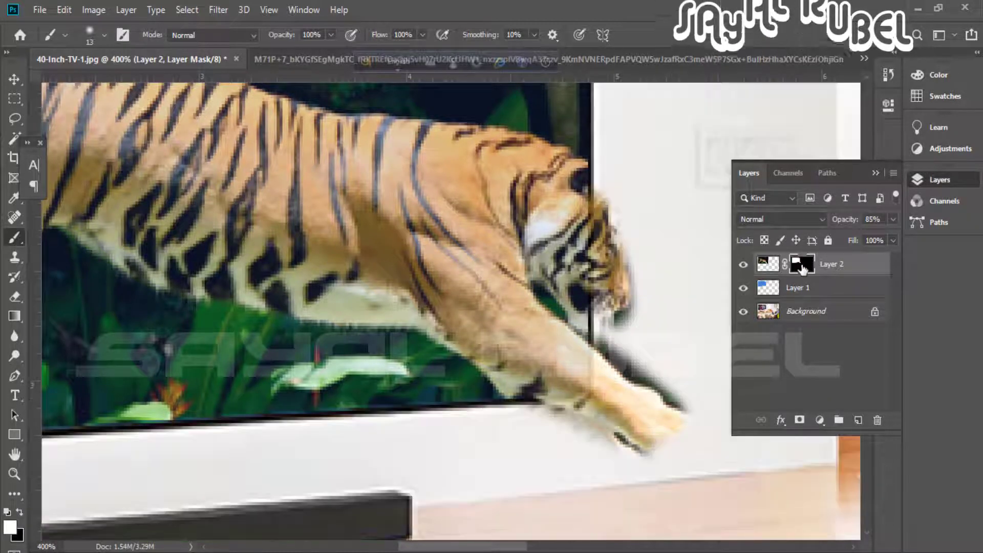
drag(521, 389, 487, 312)
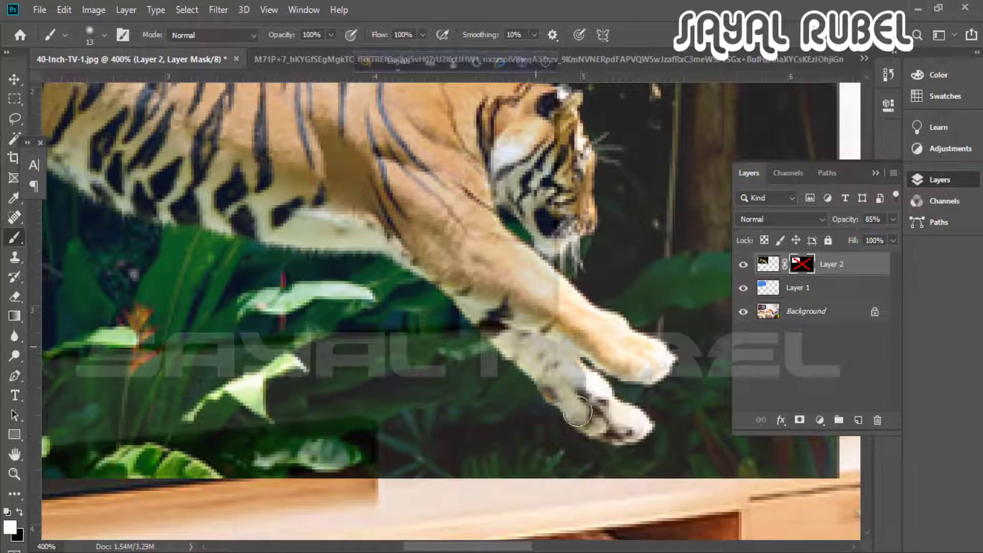
scroll(558, 277, up, 3)
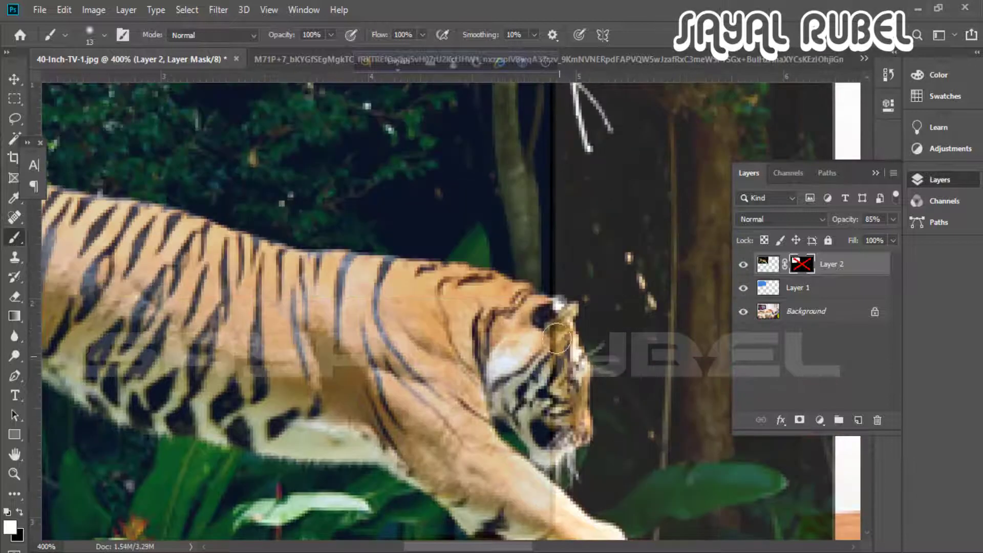
scroll(545, 378, down, 2)
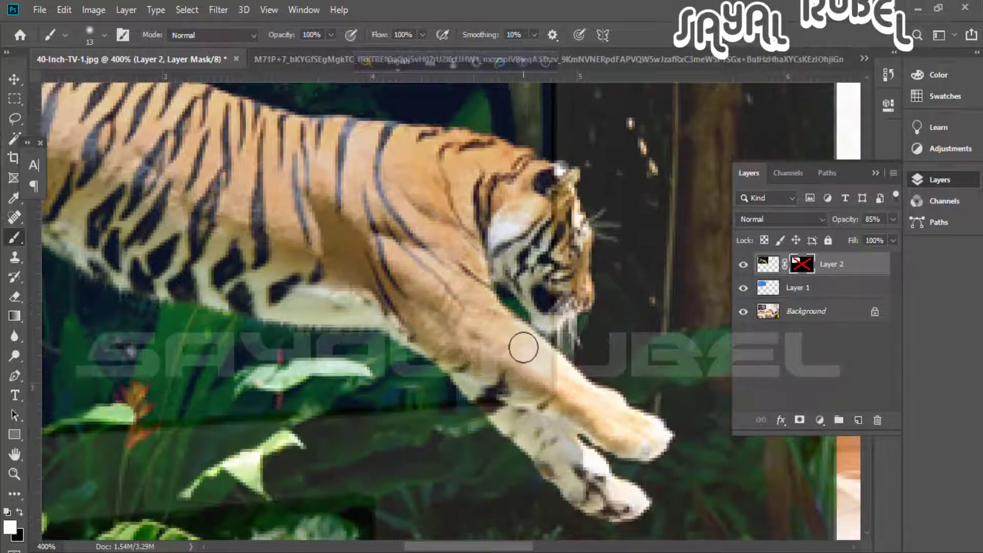
shift+click(802, 264)
Paint black with a larger brush to remove the dark halo along the tiger's head
drag(585, 192, 621, 341)
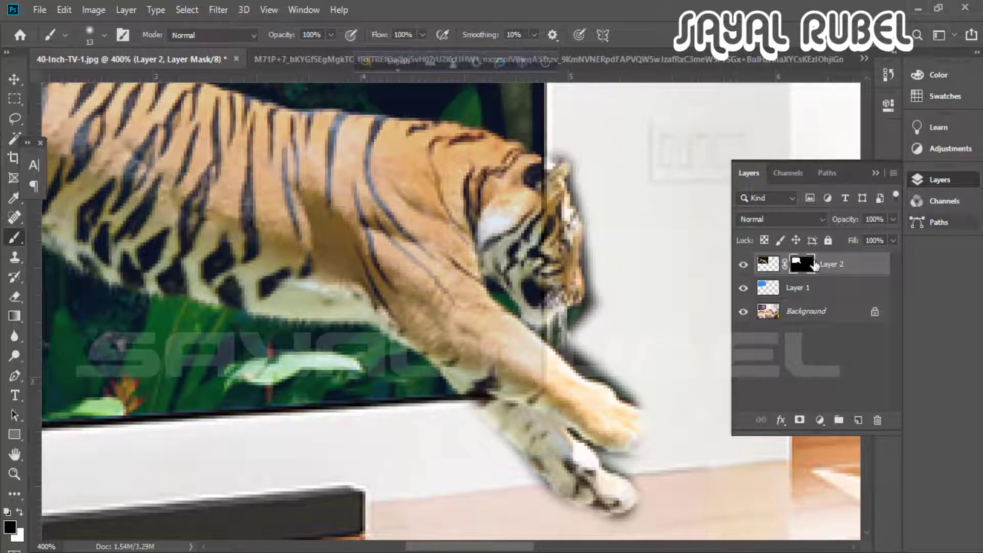
scroll(598, 333, up, 1)
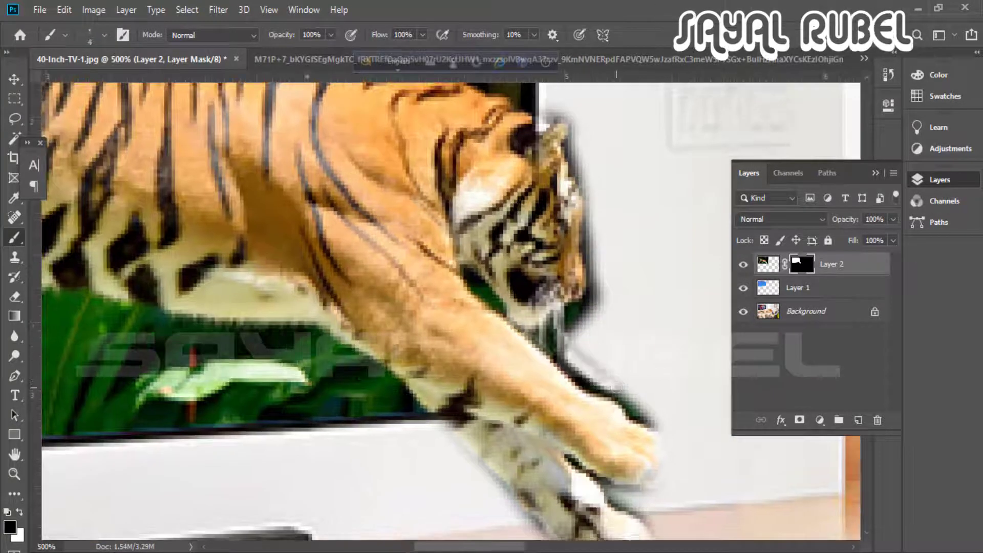
alt+right_click(575, 334)
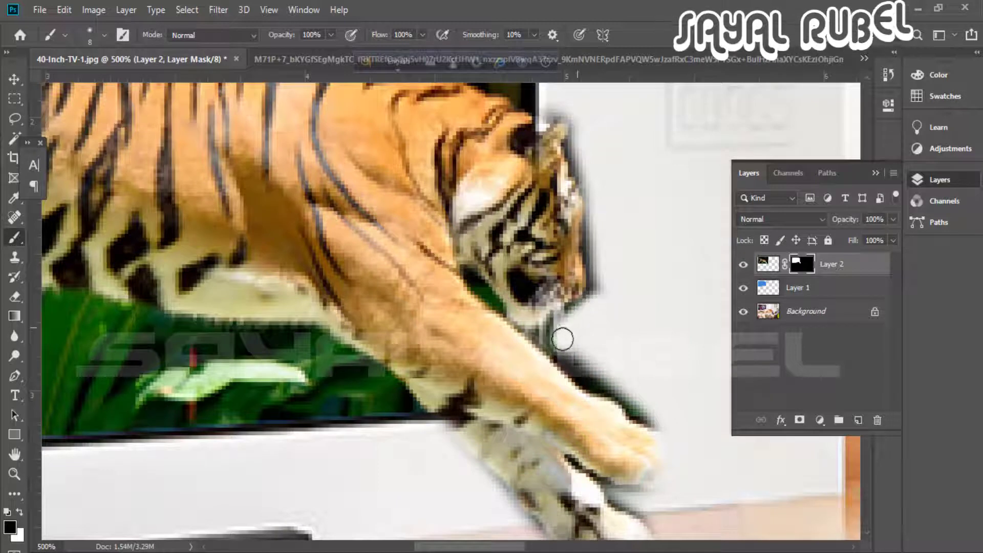
drag(562, 338, 632, 395)
scroll(631, 395, down, 2)
scroll(581, 379, down, 2)
Paint white with a fine brush to restore the tiger's paw tip
key(x)
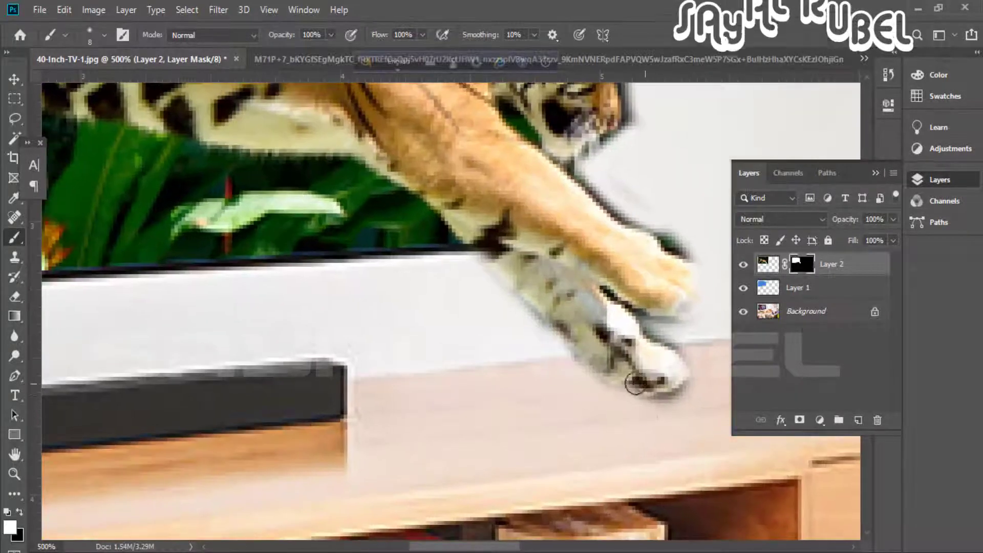
scroll(534, 335, right, 2)
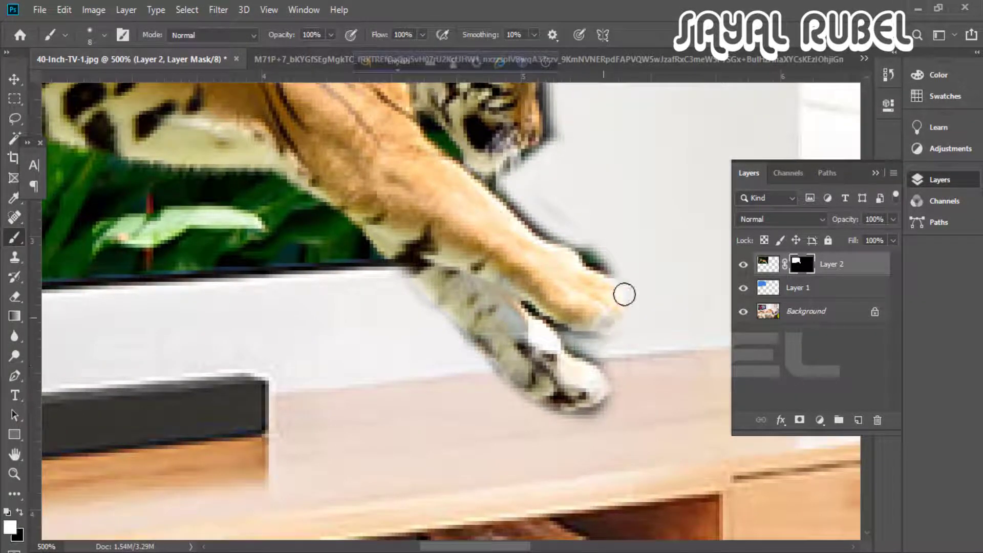
mouse_move(624, 295)
mouse_down()
mouse_move(619, 310)
mouse_move(595, 314)
mouse_up()
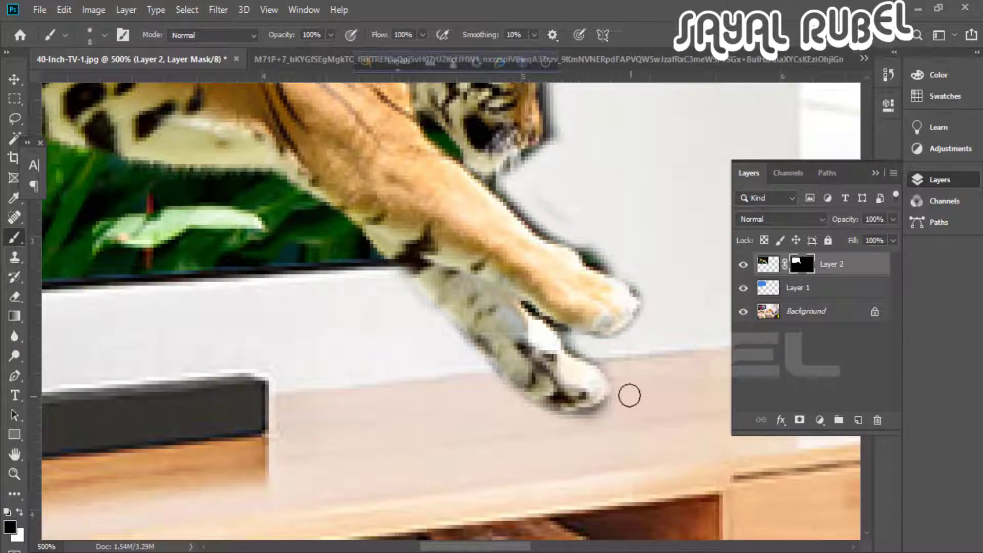
click(958, 481)
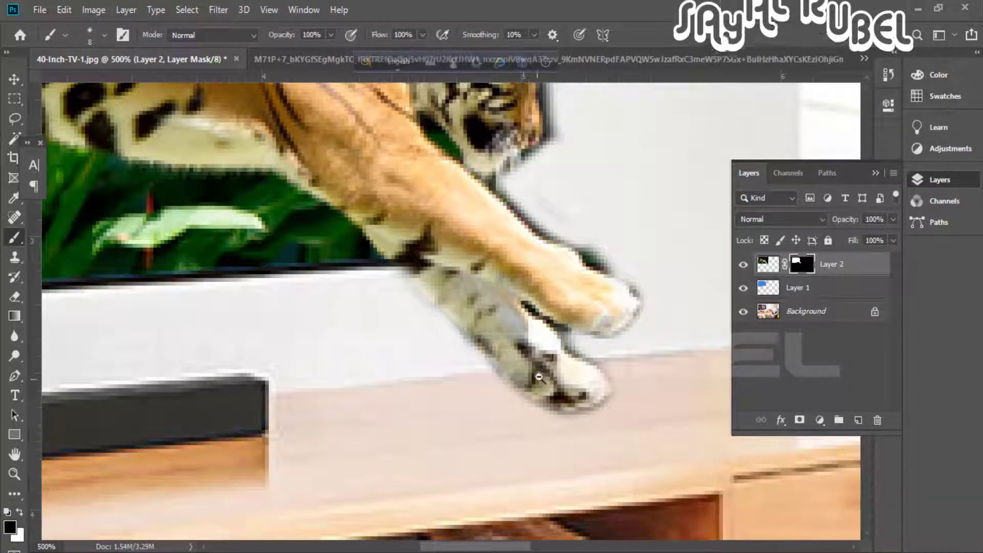
scroll(588, 400, down, 3)
scroll(482, 382, down, 2)
scroll(493, 302, up, 2)
scroll(493, 302, up, 1)
key(x)
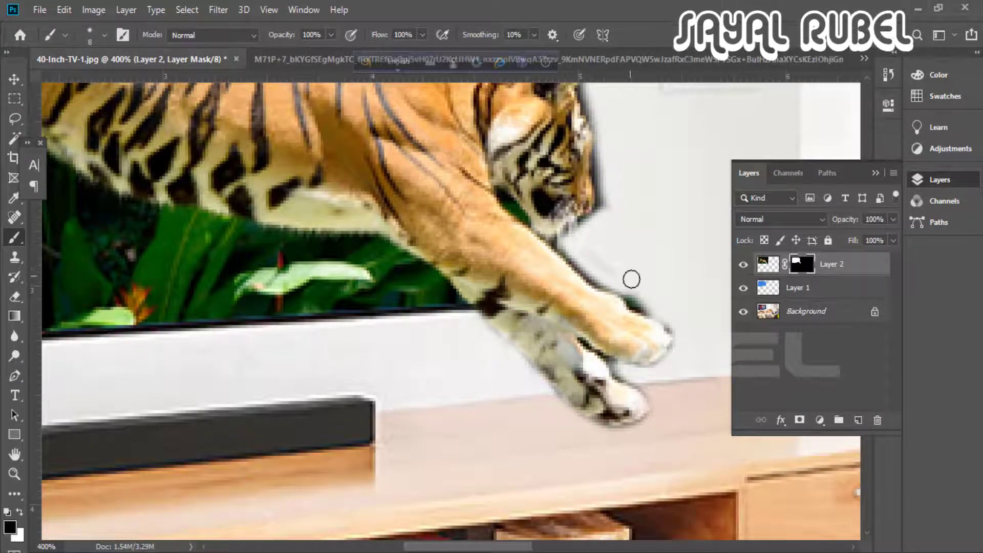
key(bracketright)
key(bracketright)
key(bracketright)
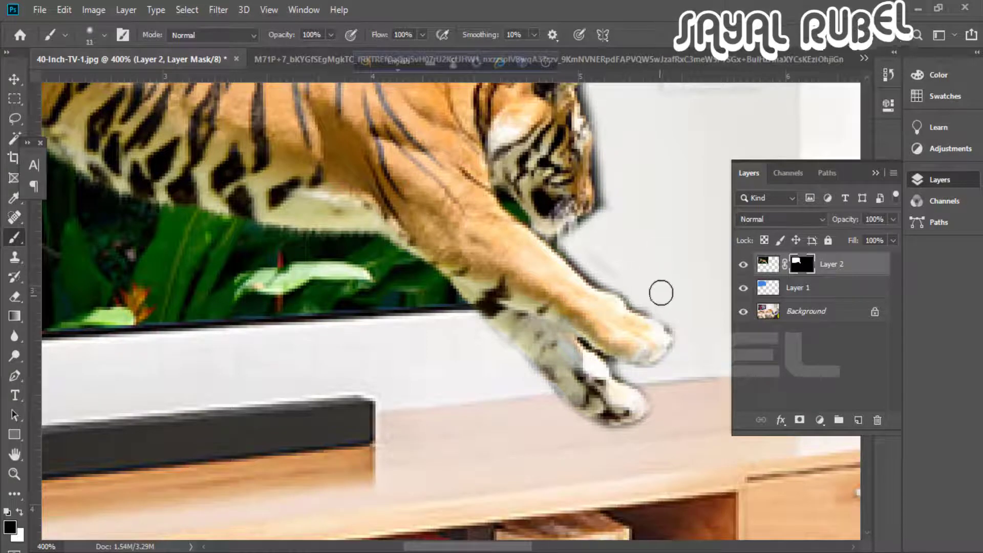
key(bracketleft)
key(bracketleft)
key(bracketleft)
scroll(619, 197, down, 1)
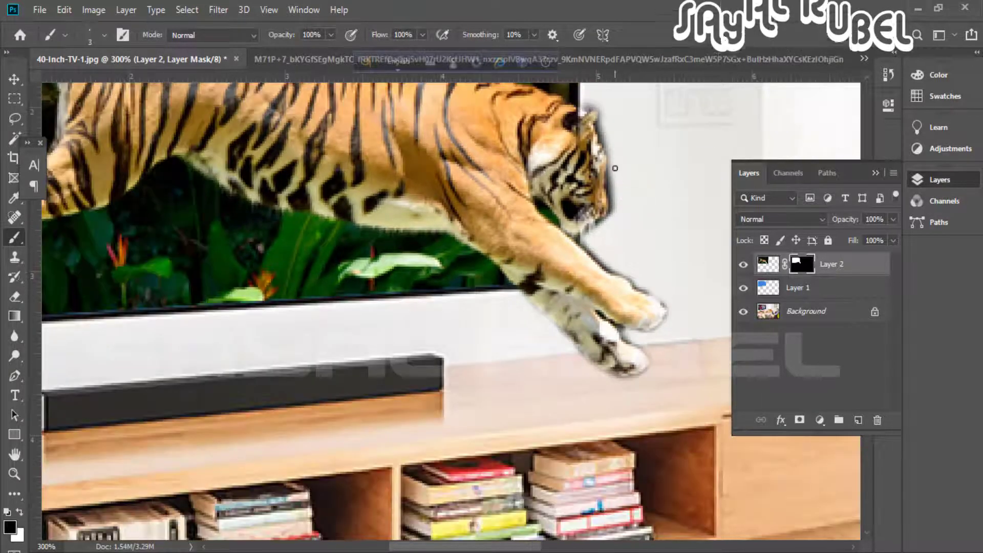
scroll(599, 133, up, 1)
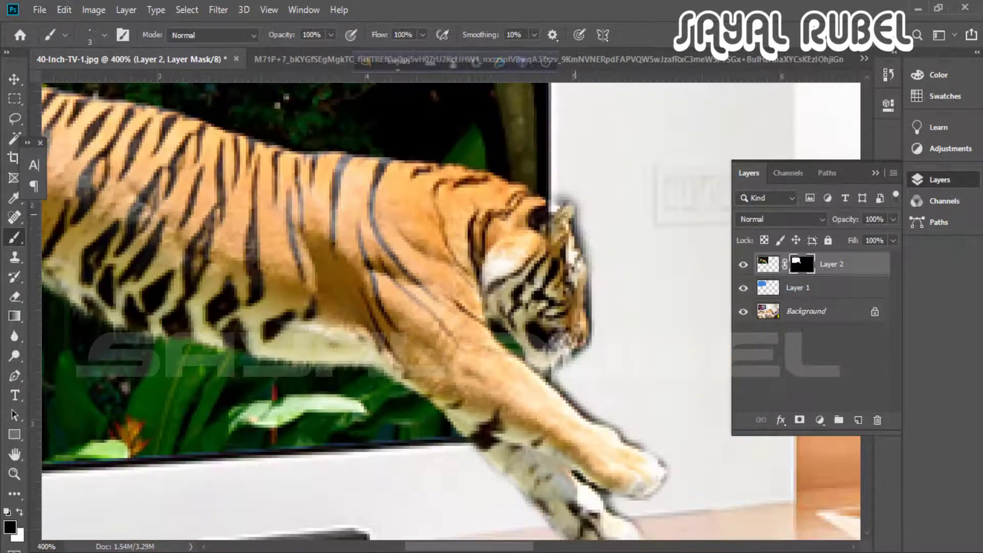
Paint black with a smaller brush on remaining fringe, then inspect the mask as a red overlay
shift+click(801, 264)
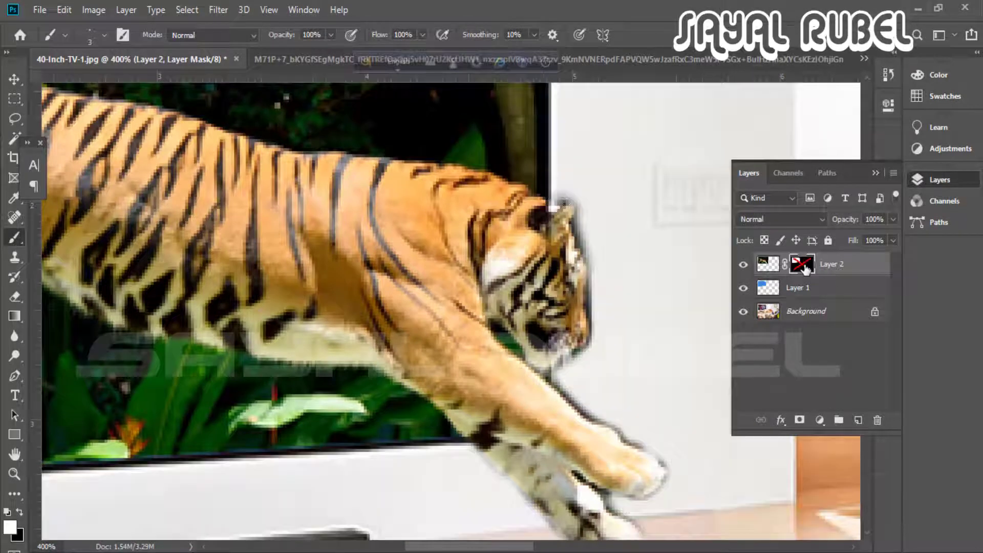
key(x)
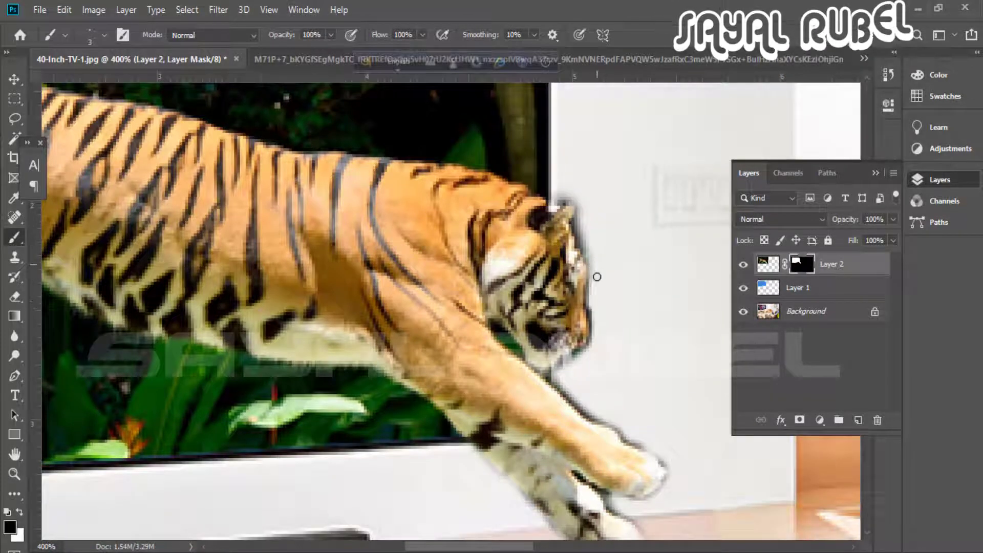
scroll(608, 316, down, 4)
scroll(625, 333, up, 3)
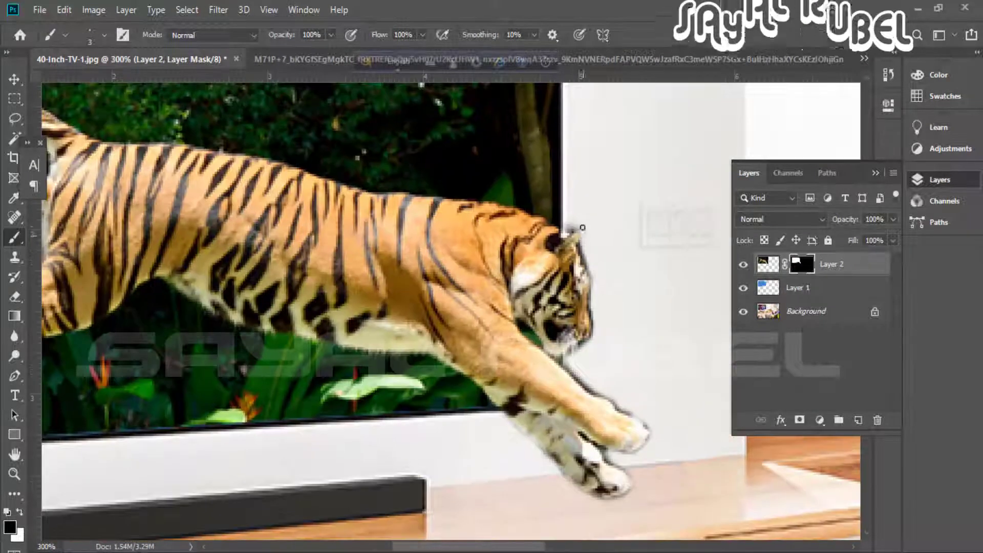
alt+right_click(579, 218)
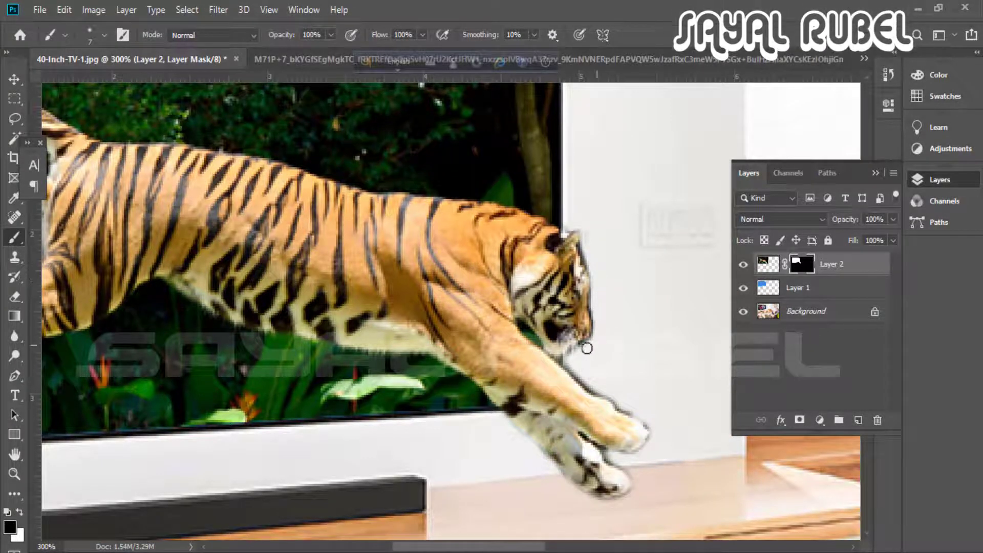
scroll(628, 383, down, 3)
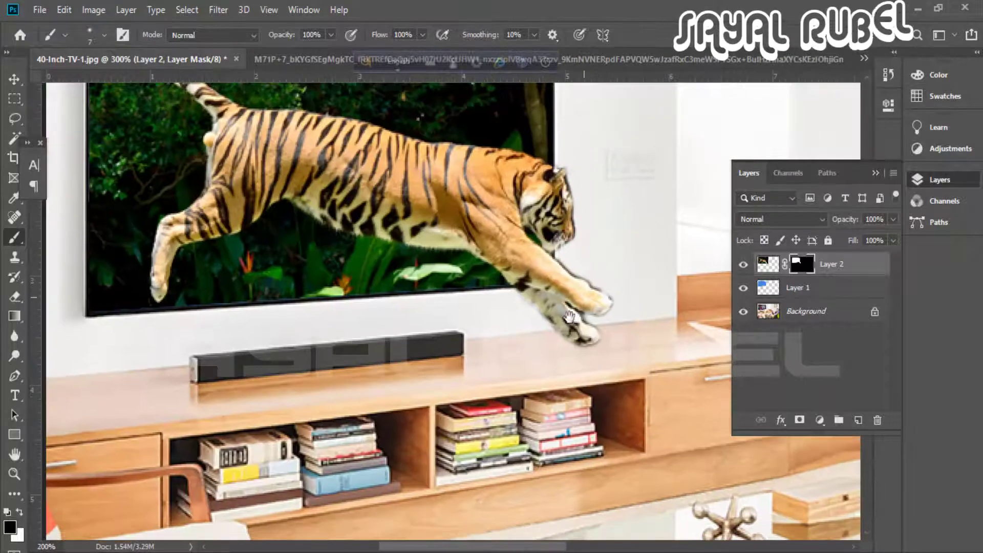
scroll(589, 323, up, 4)
scroll(585, 308, up, 1)
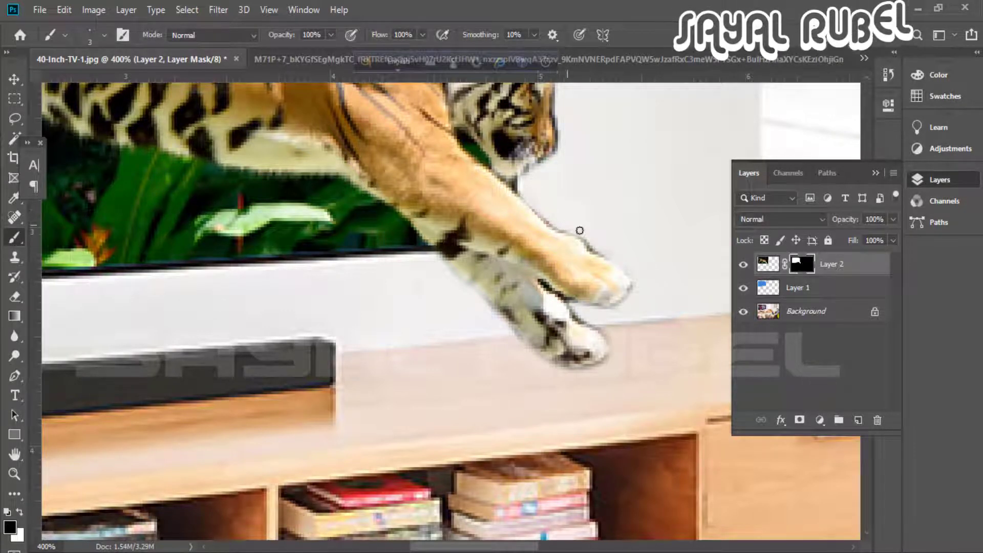
scroll(630, 321, down, 3)
scroll(568, 310, down, 2)
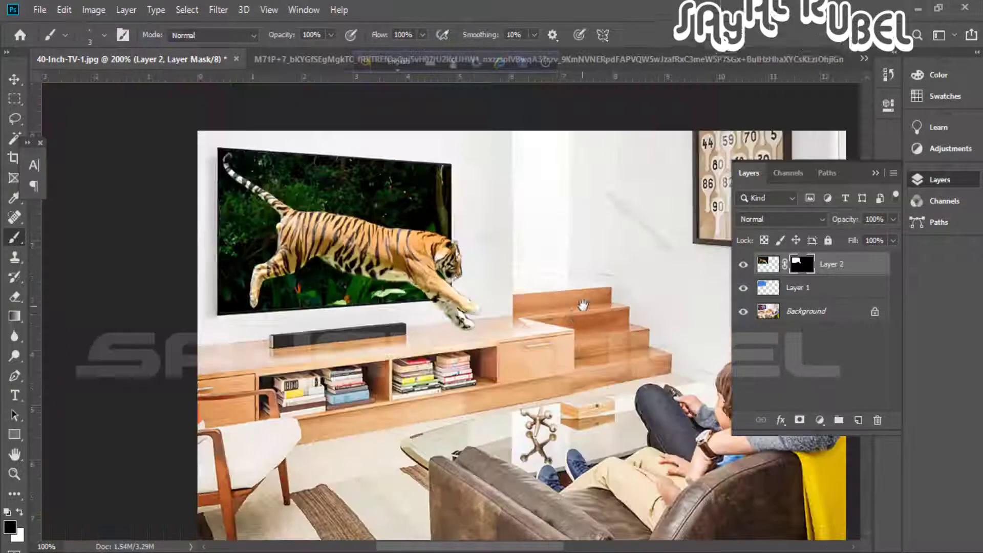
scroll(568, 310, up, 2)
scroll(568, 310, up, 1)
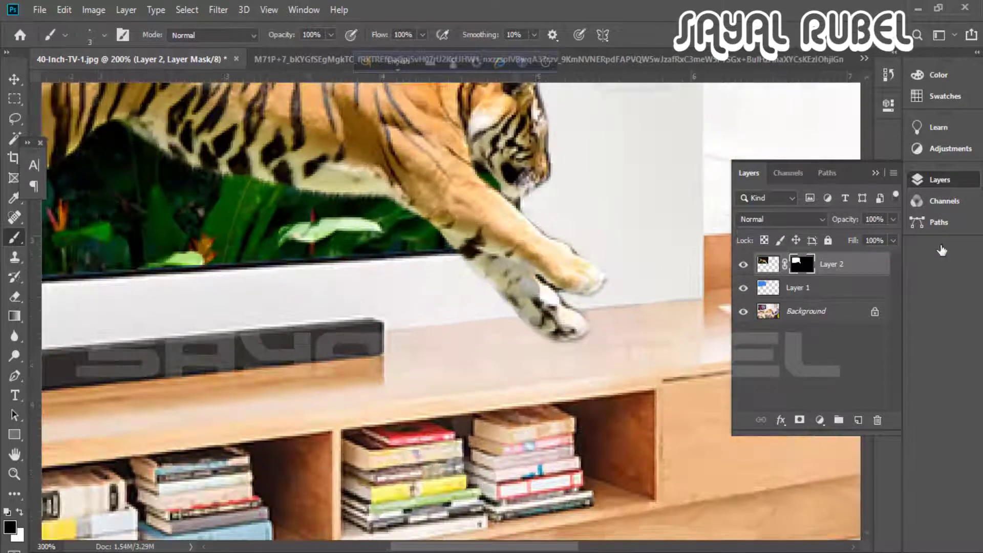
alt+click(807, 264)
alt+click(802, 264)
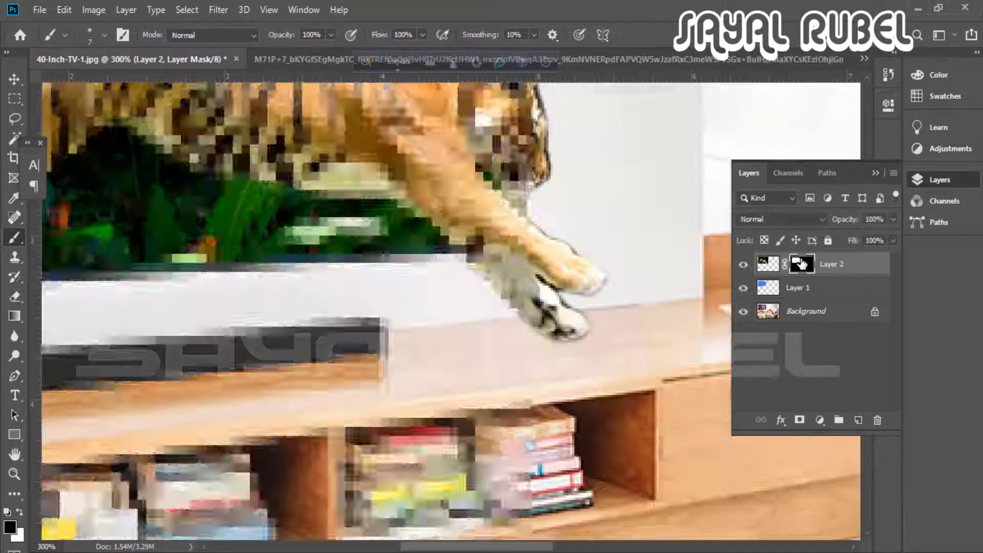
Review the paw edges with the mask shown as a red overlay, then hide it
alt+shift+click(801, 264)
scroll(518, 174, up, 1)
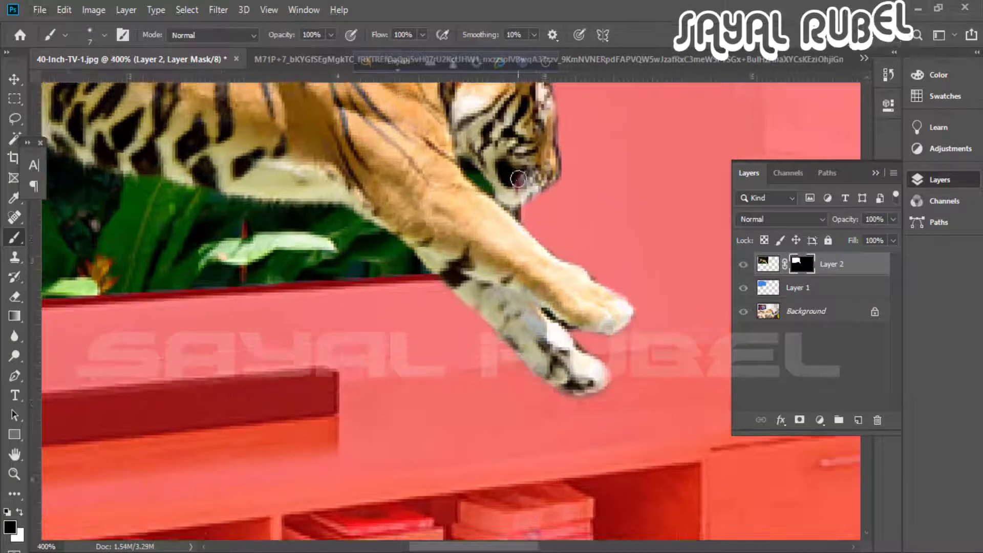
scroll(471, 230, down, 1)
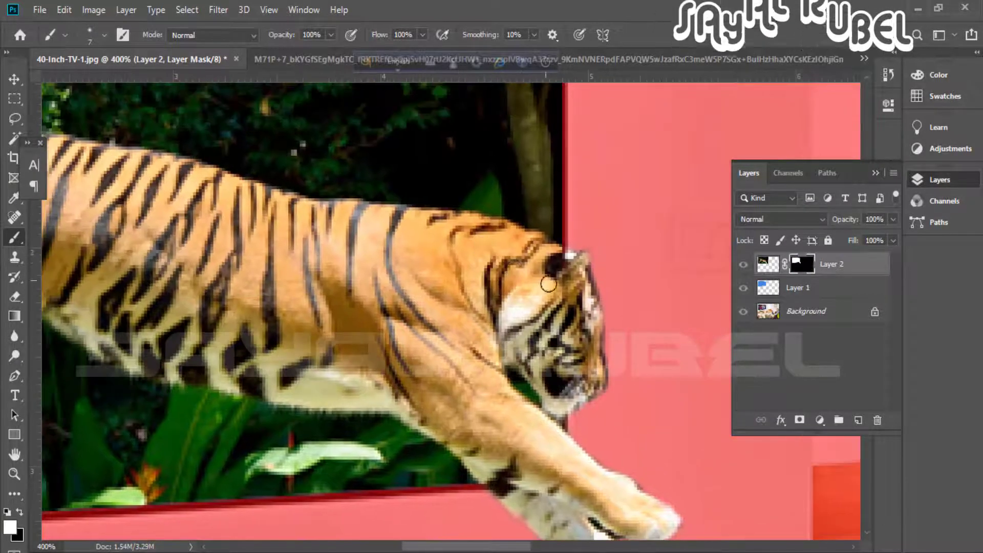
alt+shift+click(802, 270)
Paint black with a 1 px brush along the paw edges to remove stray fringe
key(x)
scroll(523, 272, down, 4)
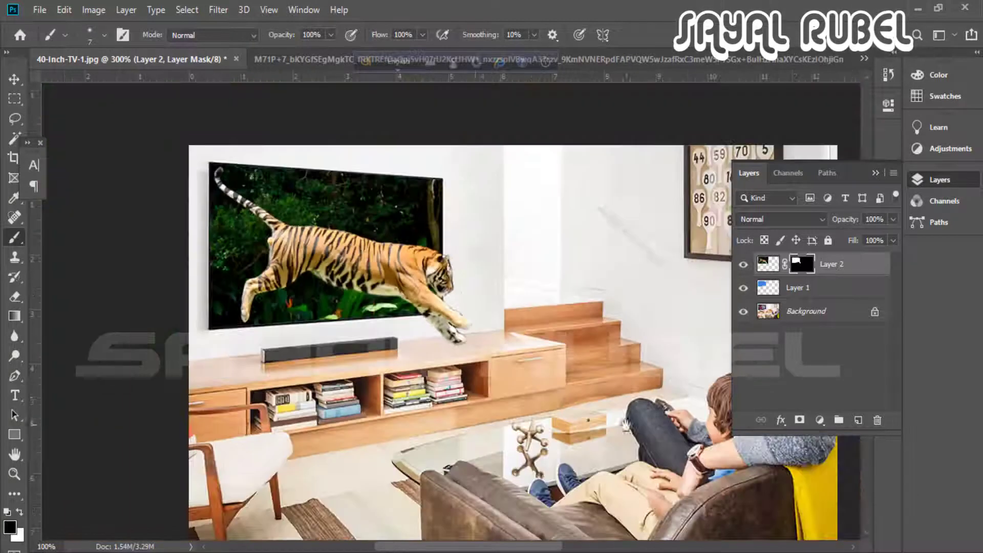
scroll(523, 271, up, 4)
scroll(486, 227, up, 1)
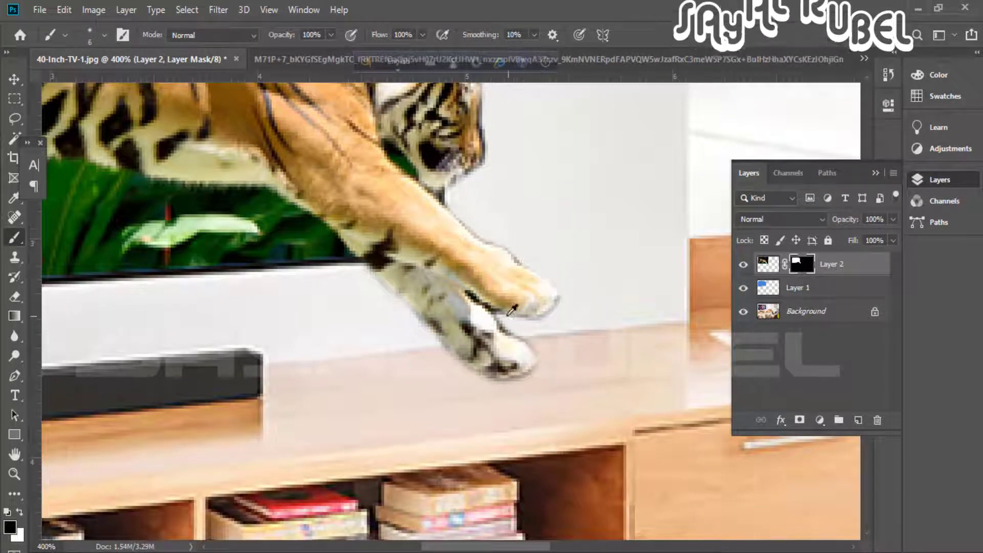
key(bracketleft)
key(bracketleft)
key(bracketleft)
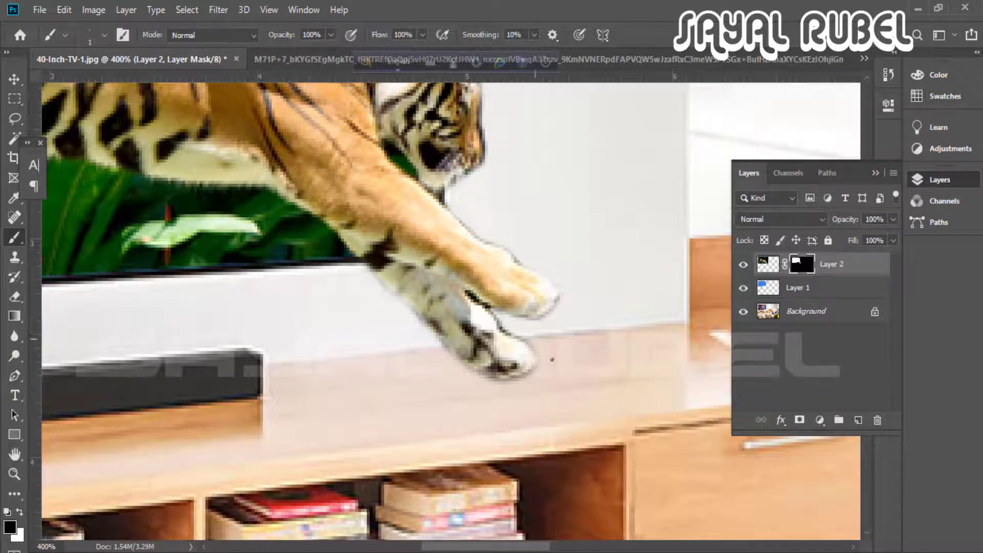
scroll(552, 359, down, 1)
scroll(552, 324, up, 1)
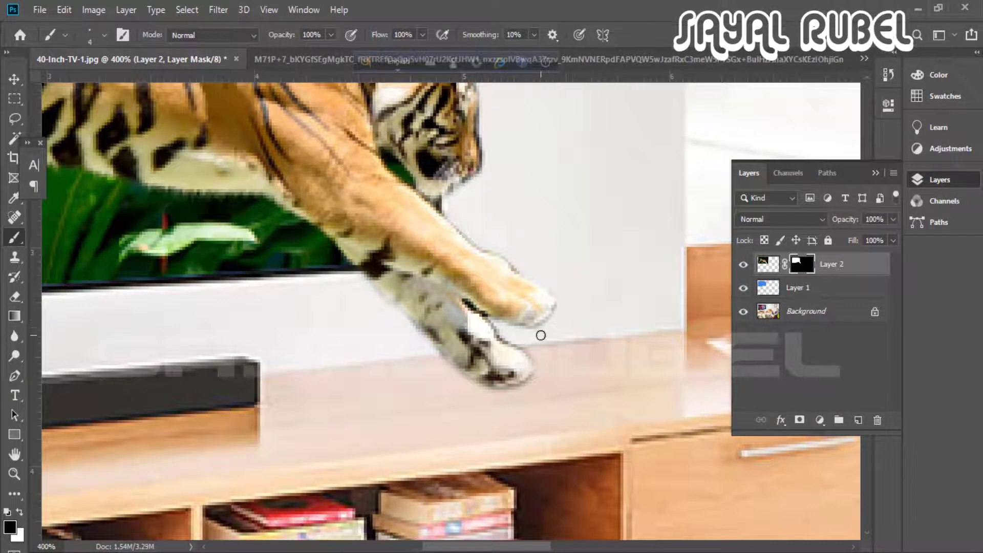
scroll(550, 363, down, 2)
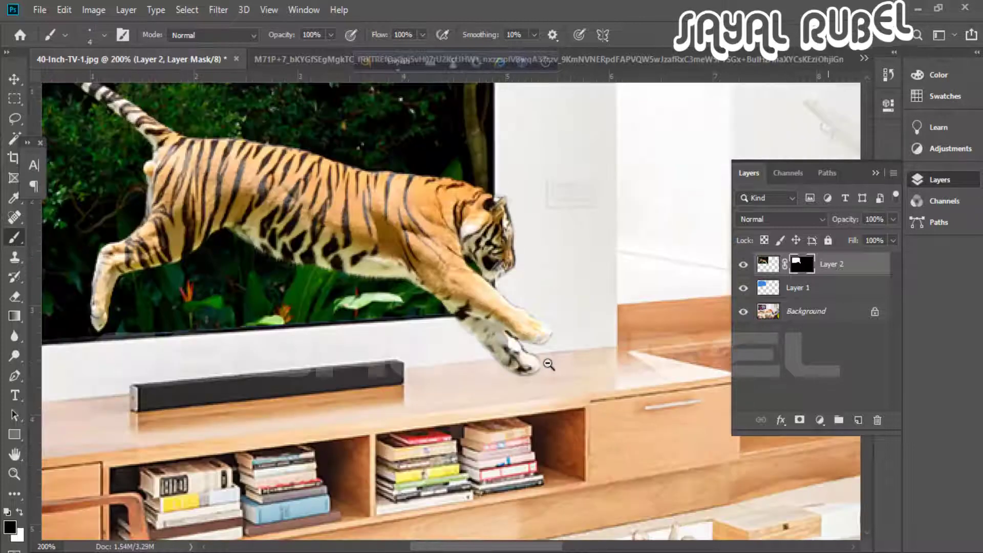
scroll(512, 353, down, 1)
scroll(455, 336, up, 1)
scroll(421, 305, down, 1)
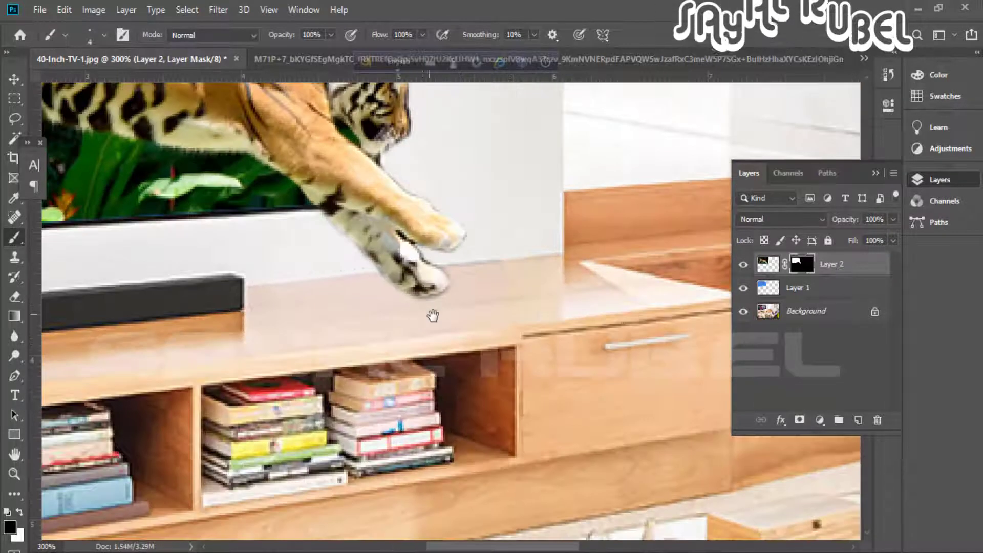
scroll(361, 311, up, 1)
Add a new layer above Layer 1 and paint soft black dabs near the paw
click(855, 301)
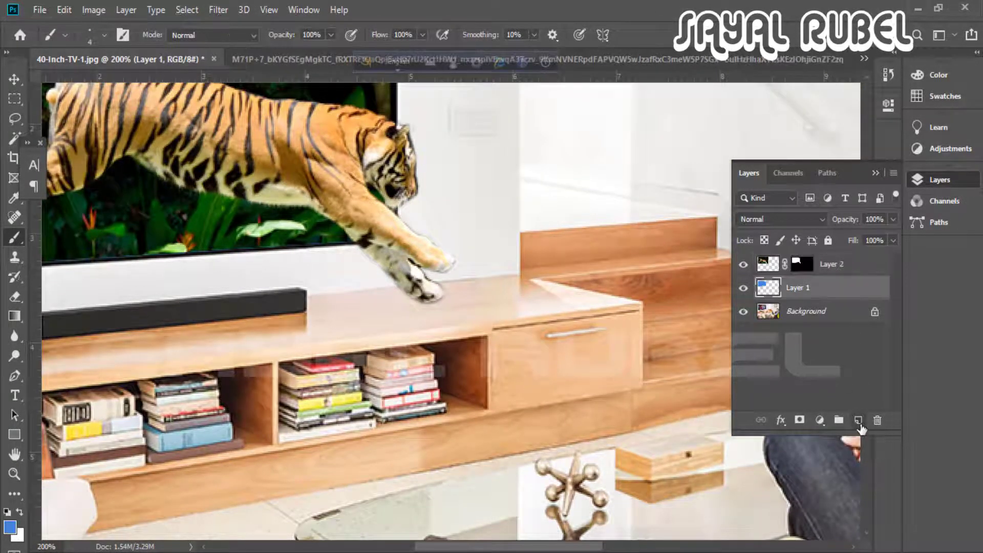
key(ctrl+shift+alt+n)
right_click(448, 282)
click(435, 263)
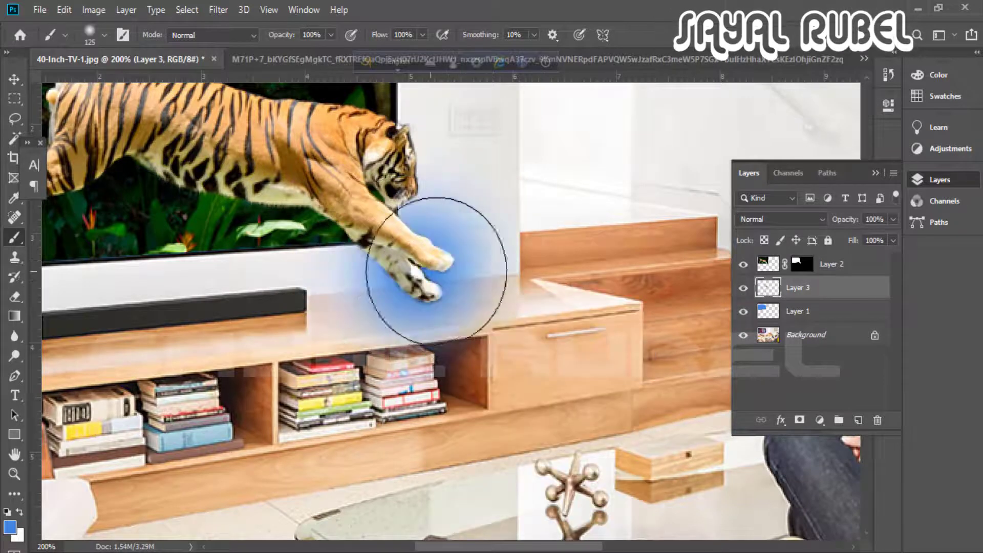
key(ctrl+z)
key(d)
click(498, 285)
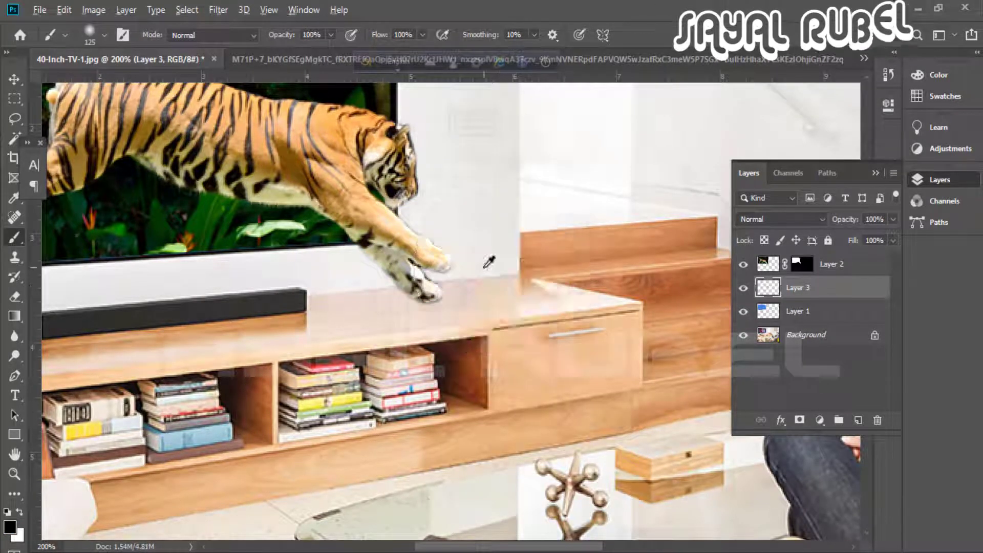
click(481, 240)
Squash and widen the shadow into a thin band along the cabinet top
key(ctrl+t)
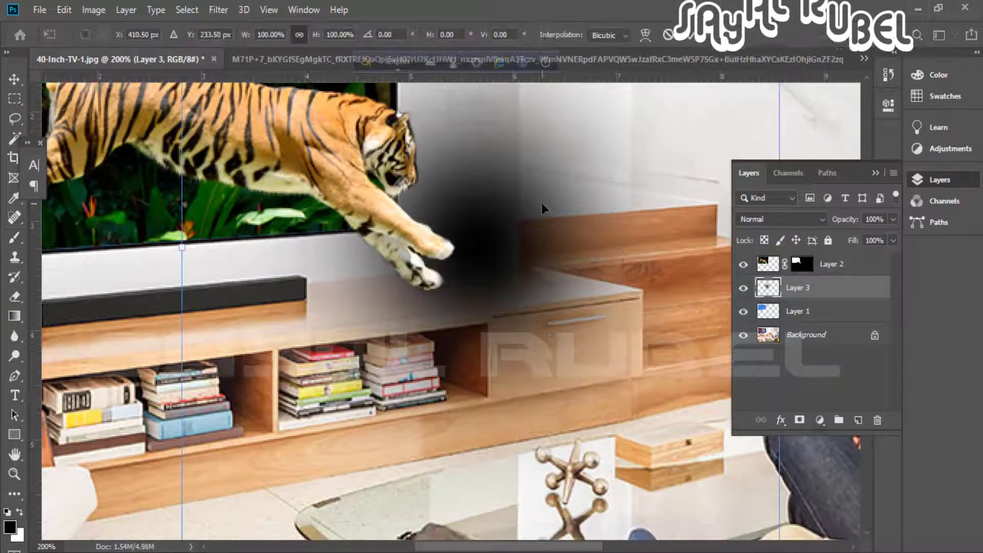
key(ctrl+0)
mouse_move(432, 177)
mouse_down()
mouse_move(435, 284)
mouse_move(409, 302)
mouse_move(315, 300)
mouse_up()
key(ctrl+1)
drag(332, 241, 332, 246)
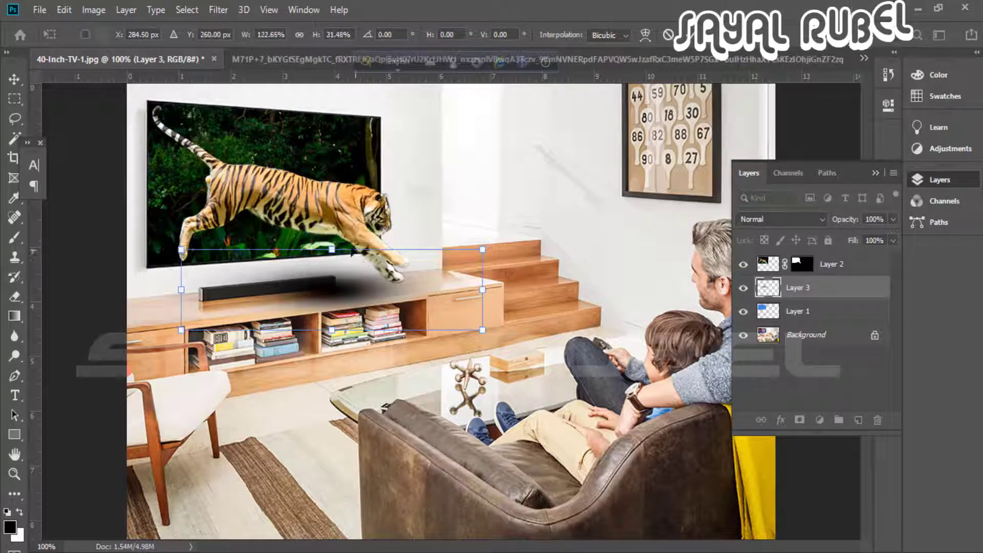
drag(494, 287, 537, 284)
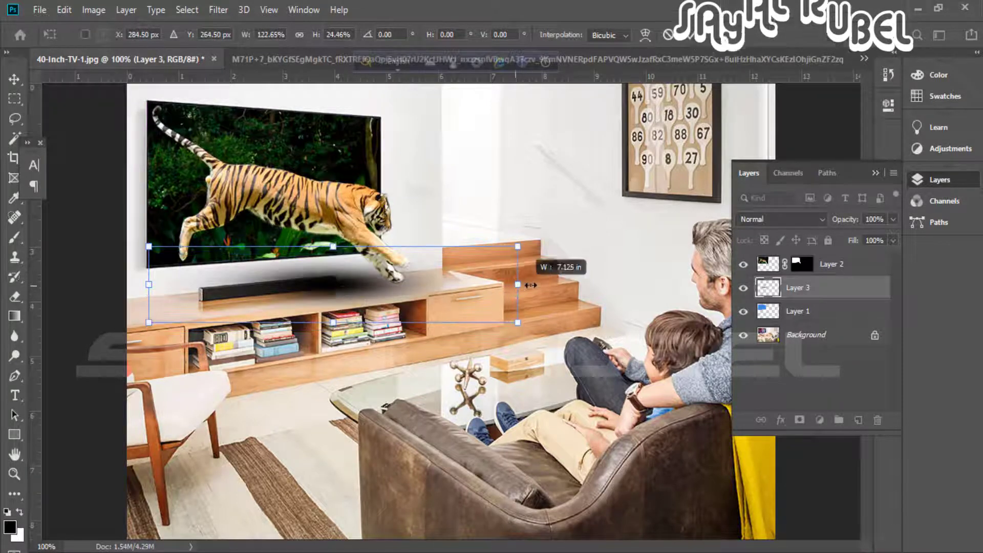
drag(443, 294, 422, 293)
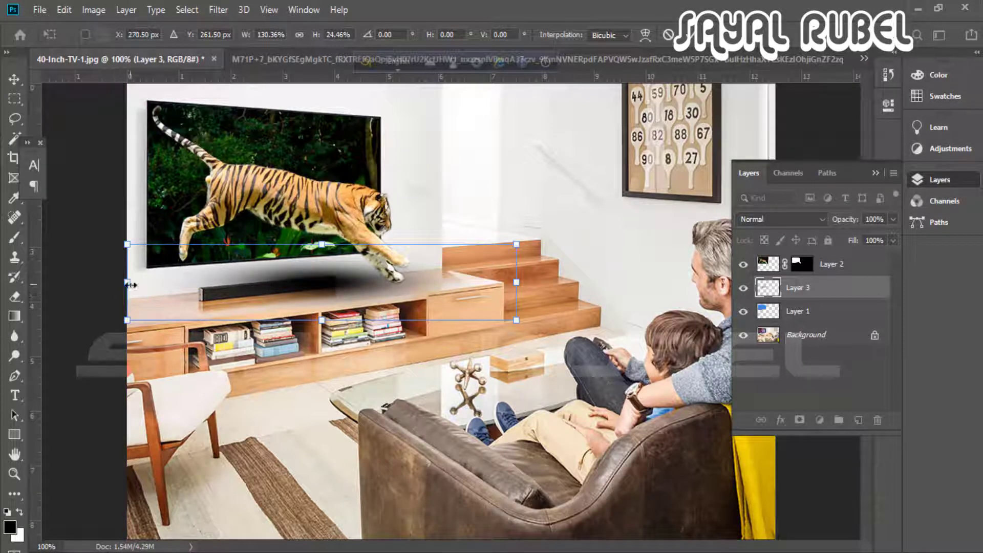
drag(130, 285, 56, 285)
Commit the shadow's shape, fade Layer 3 to 43% opacity, and shrink the brush
key(Return)
key(b)
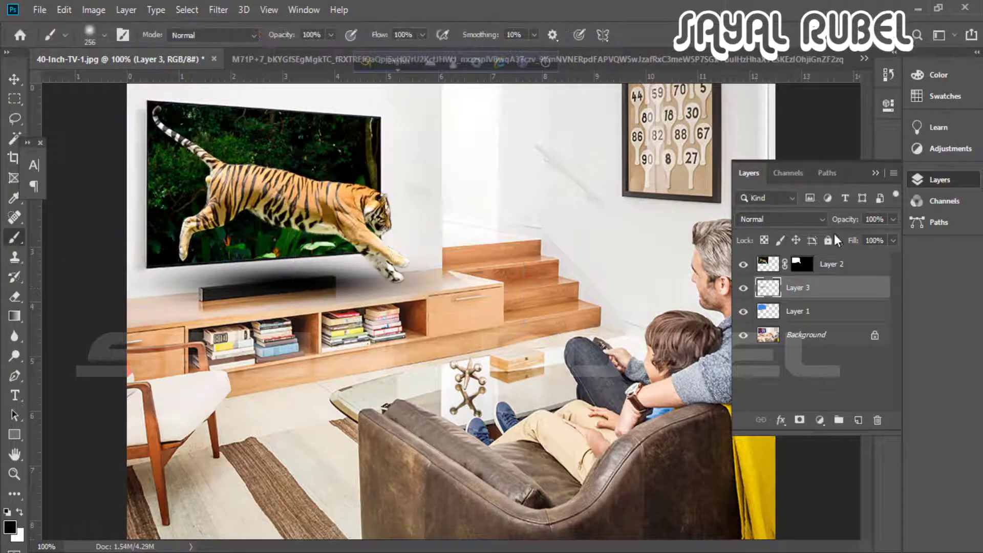
key(Return)
drag(833, 221, 836, 221)
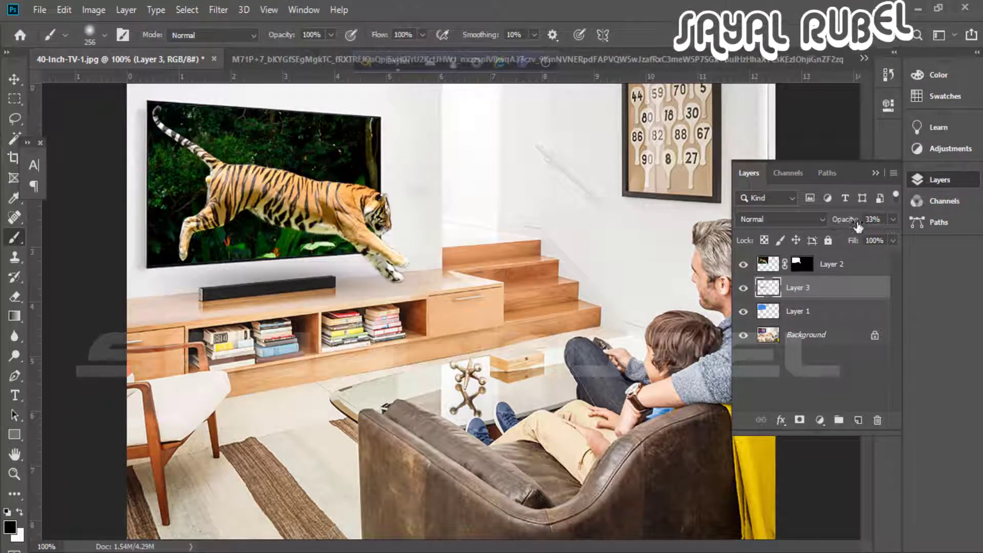
scroll(413, 306, up, 2)
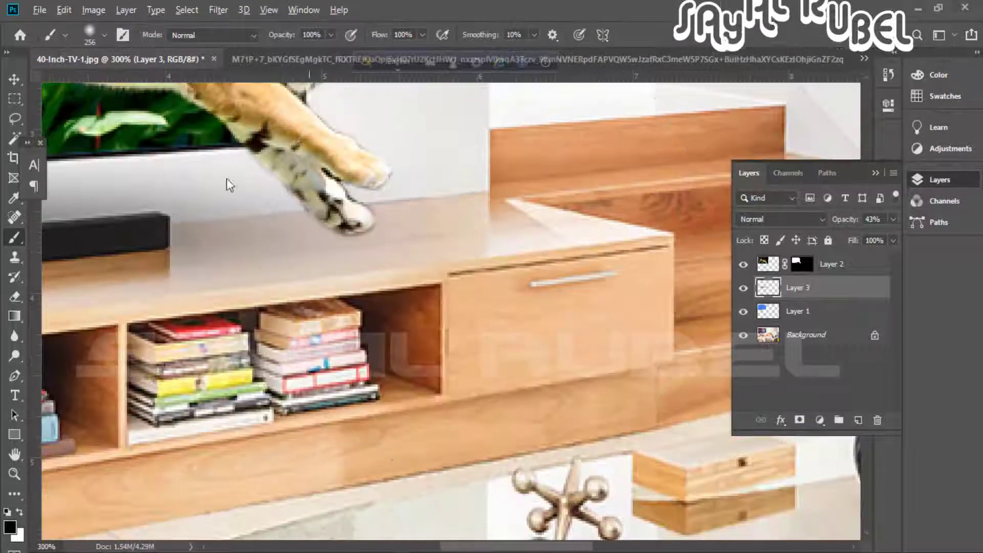
drag(345, 242, 346, 233)
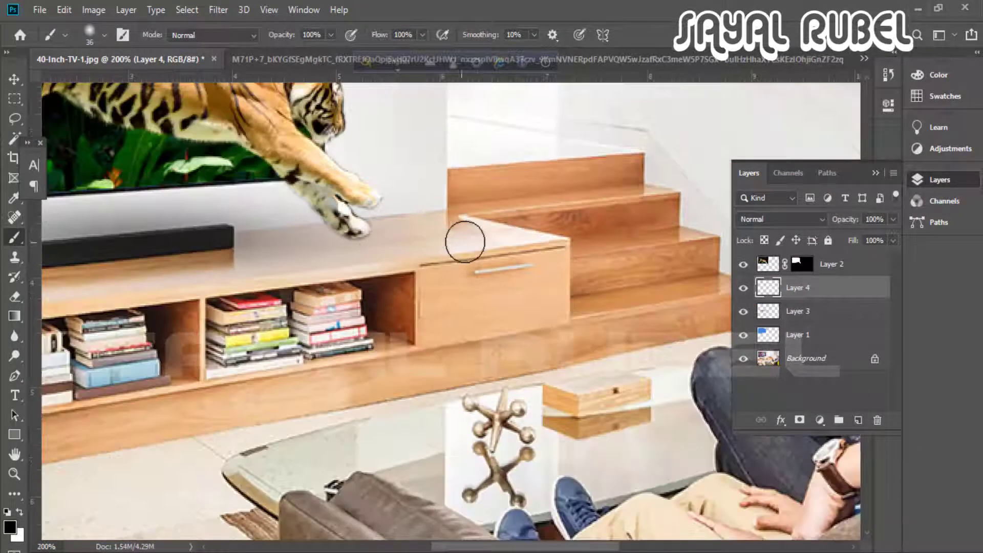
right_click(14, 101)
Draw an elliptical selection on the cabinet top beneath the tiger's paw and attempt a feather
click(76, 113)
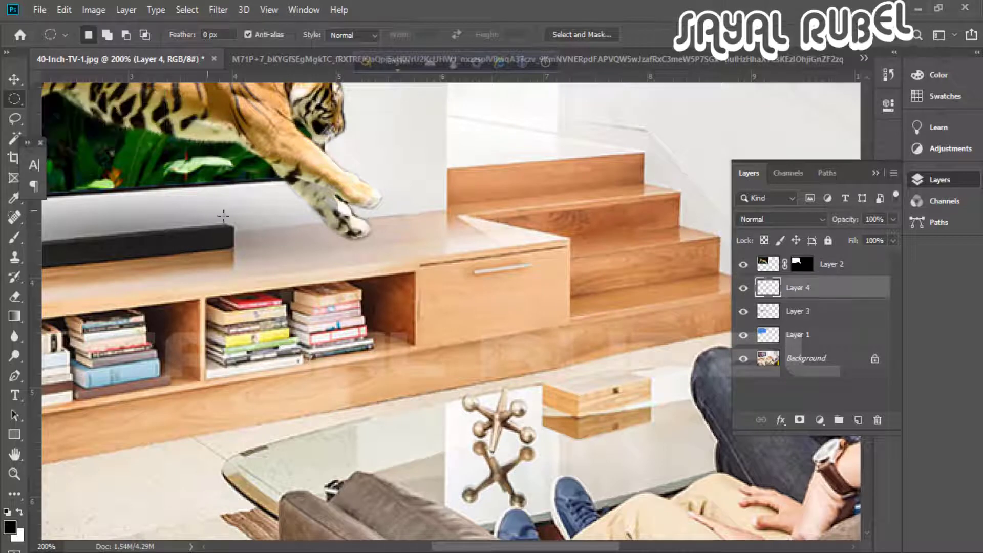
drag(205, 222, 391, 258)
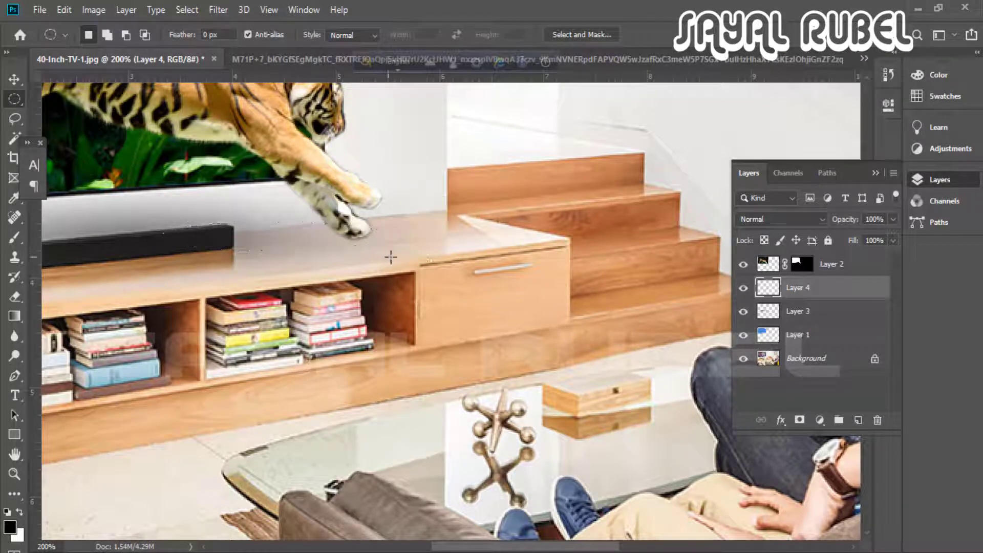
key(shift+F6)
key(Return)
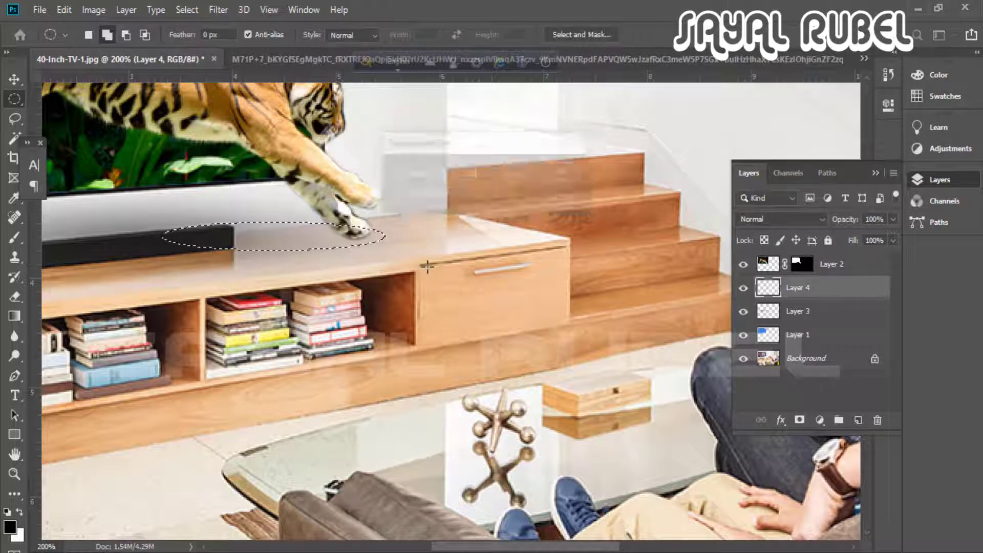
click(489, 226)
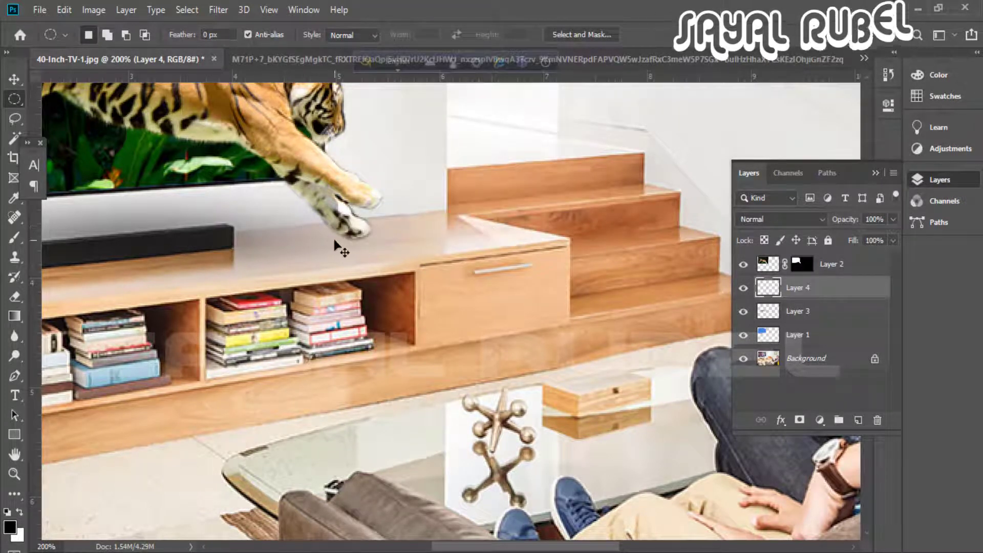
Reselect the oval, feather it 15 px and fill it with black
key(ctrl+shift+d)
key(shift+F6)
text(1)
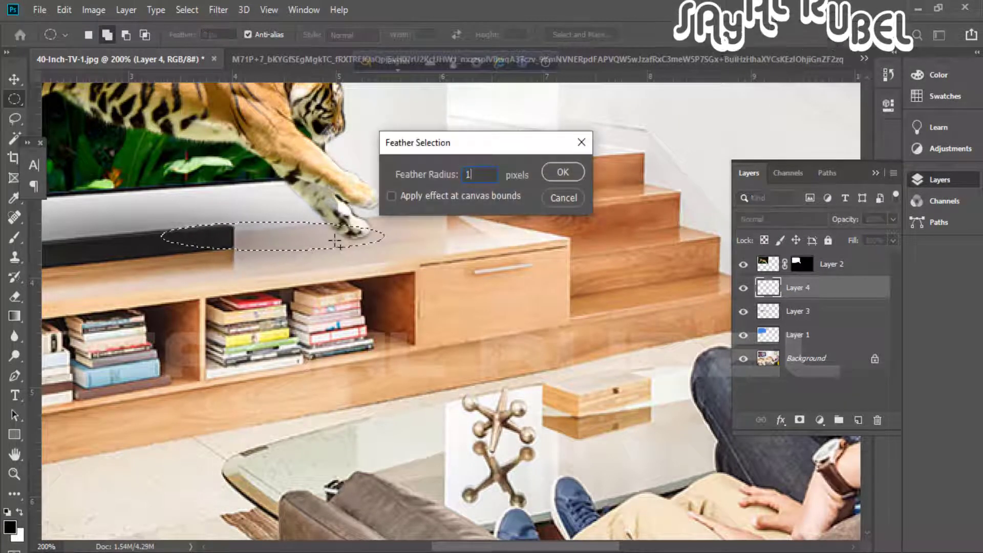
key(Return)
click(478, 221)
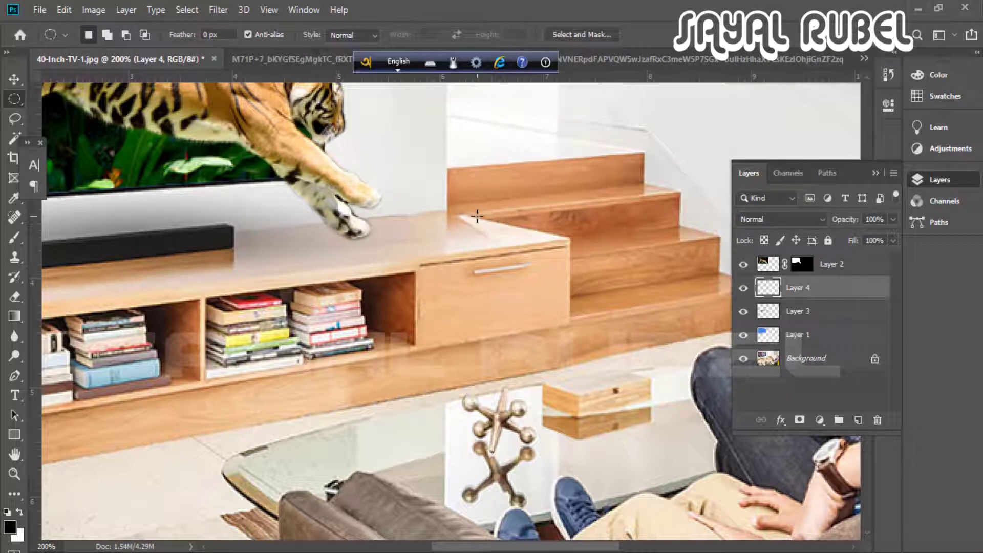
key(ctrl+shift+d)
key(shift+F6)
key(Return)
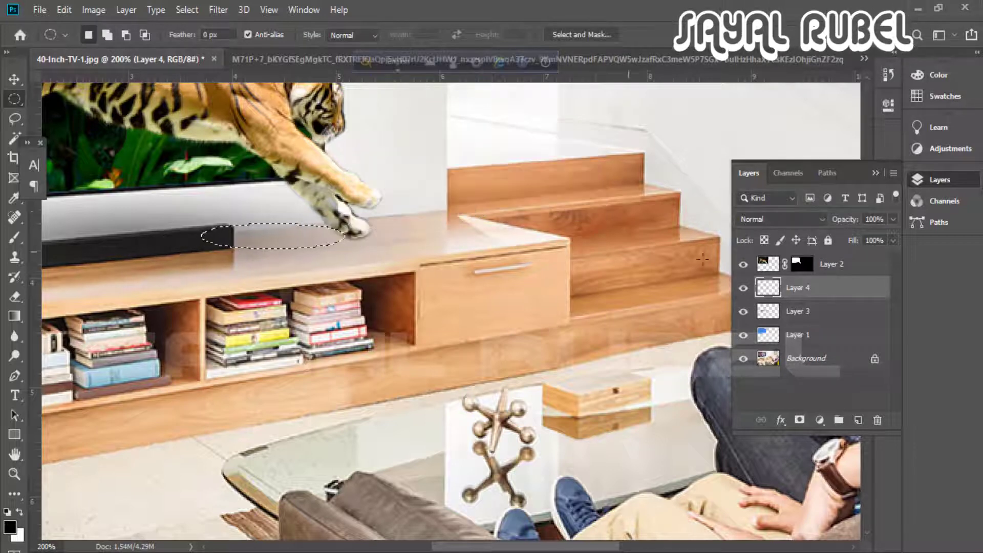
key(alt+BackSpace)
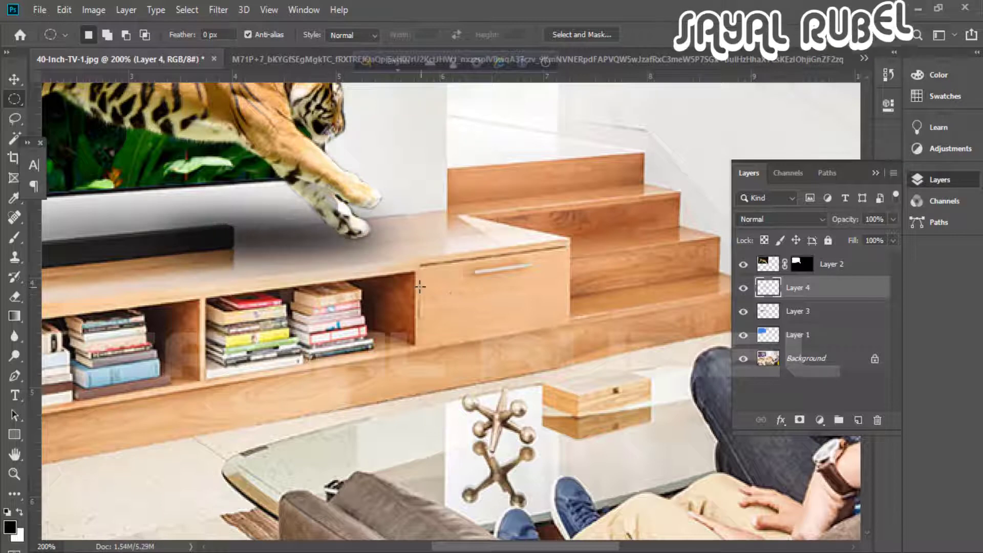
key(ctrl+minus)
key(ctrl+minus)
key(ctrl+plus)
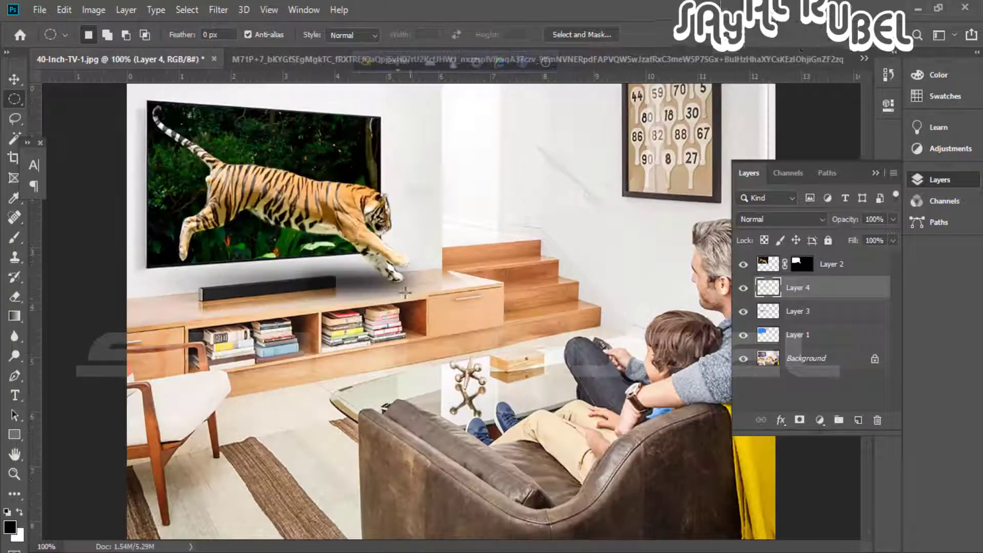
Scale the oval shadow down and position it under the paw
key(ctrl+t)
drag(409, 299, 405, 286)
key(ctrl+plus)
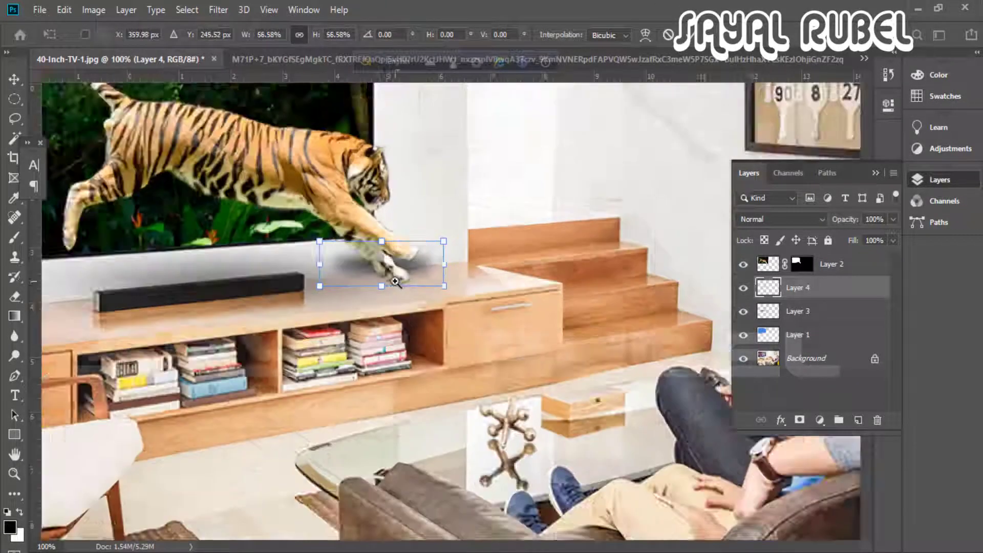
mouse_move(463, 315)
mouse_down()
mouse_move(405, 300)
mouse_move(439, 302)
mouse_up()
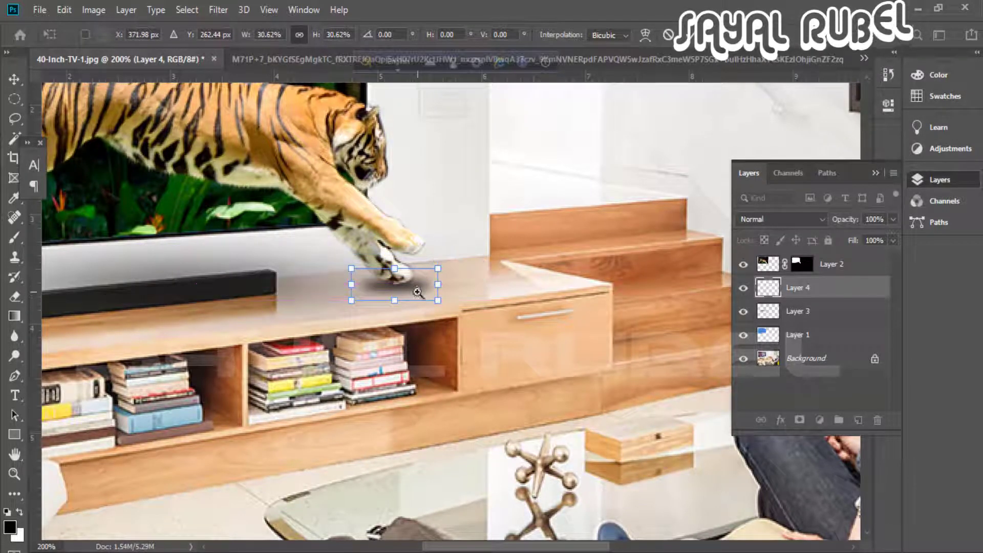
key(Return)
Lower the paw shadow layer's opacity to fade it
scroll(421, 299, up, 1)
key(m)
key(5)
key(7)
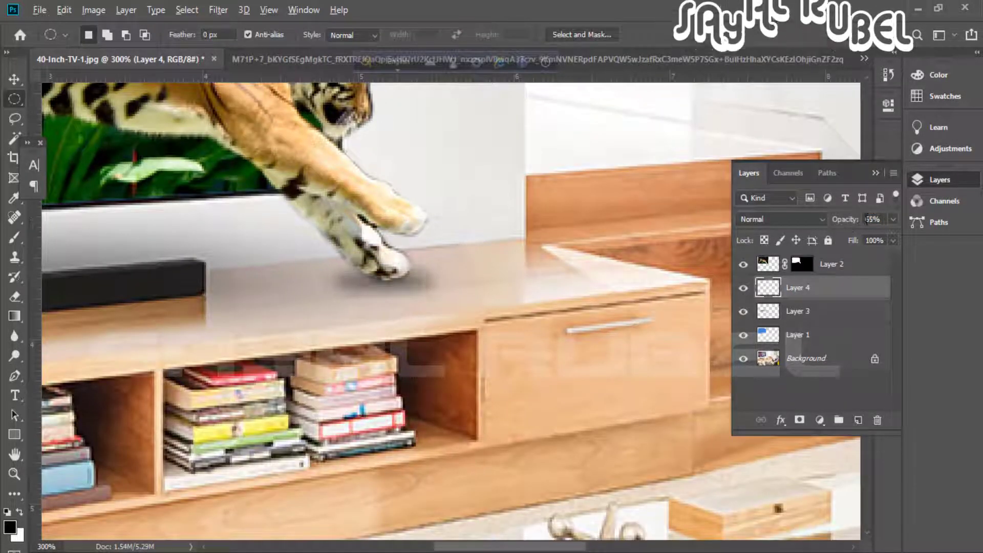
ctrl+alt+click(493, 303)
ctrl+alt+click(493, 303)
drag(856, 225, 851, 227)
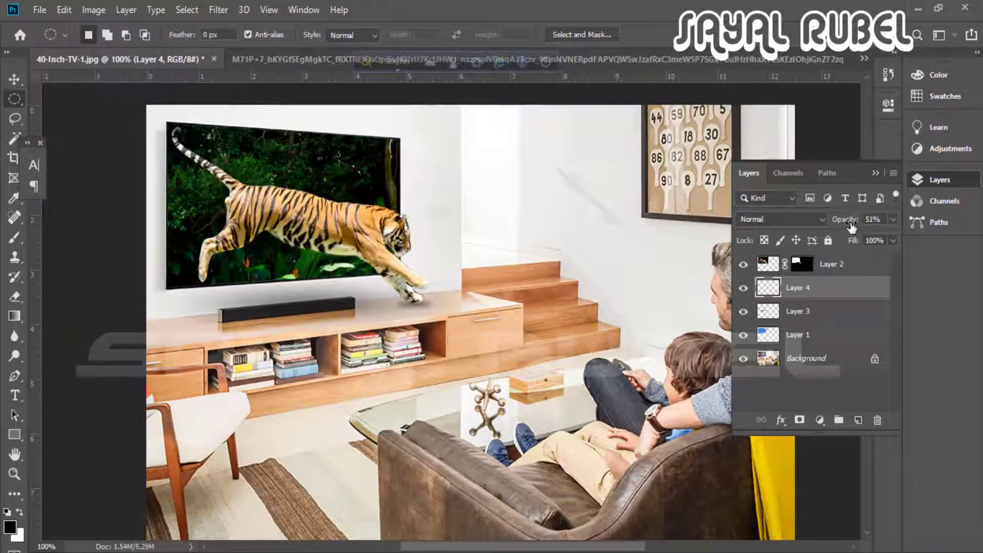
Squeeze the paw shadow smaller beneath the paw with Free Transform
key(ctrl+t)
scroll(402, 300, up, 2)
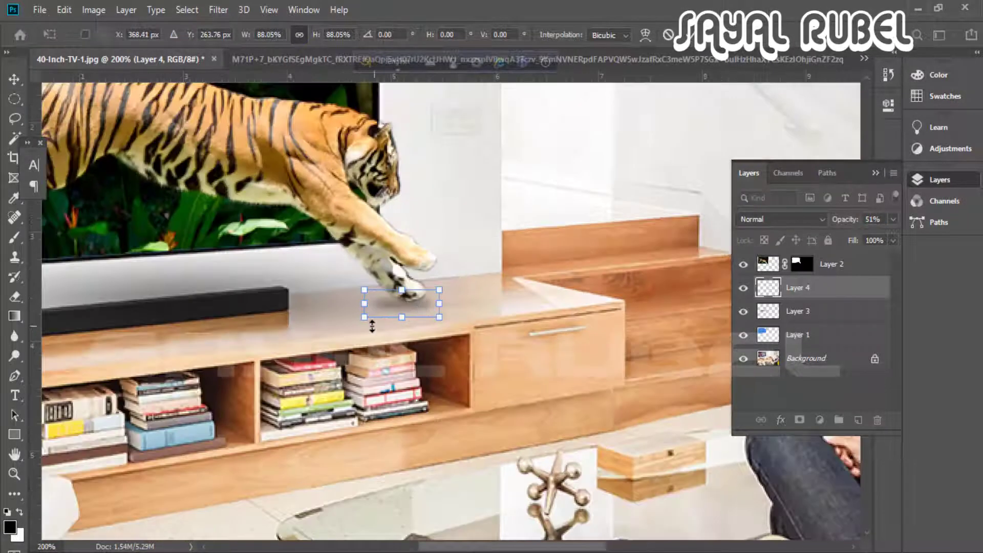
drag(356, 321, 374, 316)
key(Return)
key(ctrl+minus)
key(ctrl+minus)
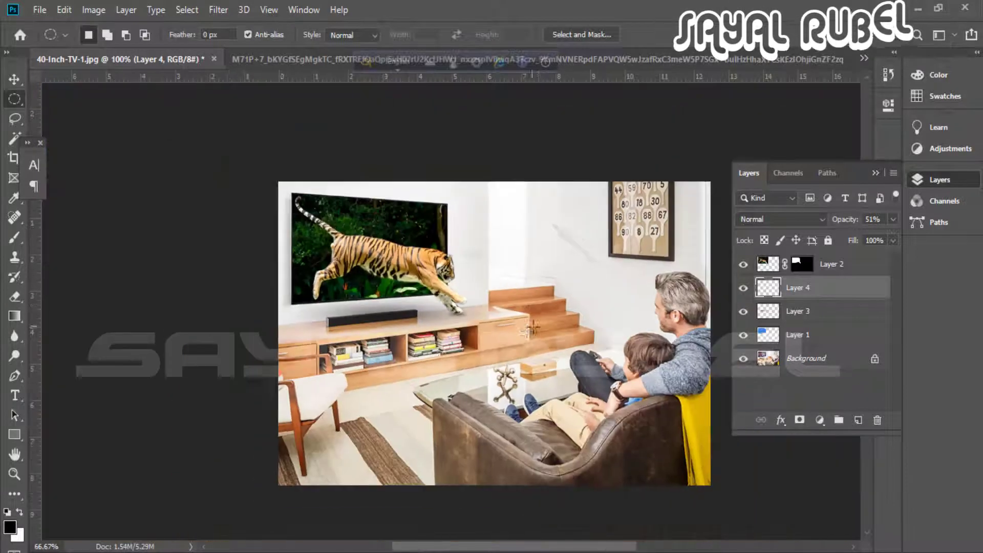
key(ctrl+plus)
Move Layer 3's second shadow beneath the paw and fade it to about 44% opacity
click(15, 78)
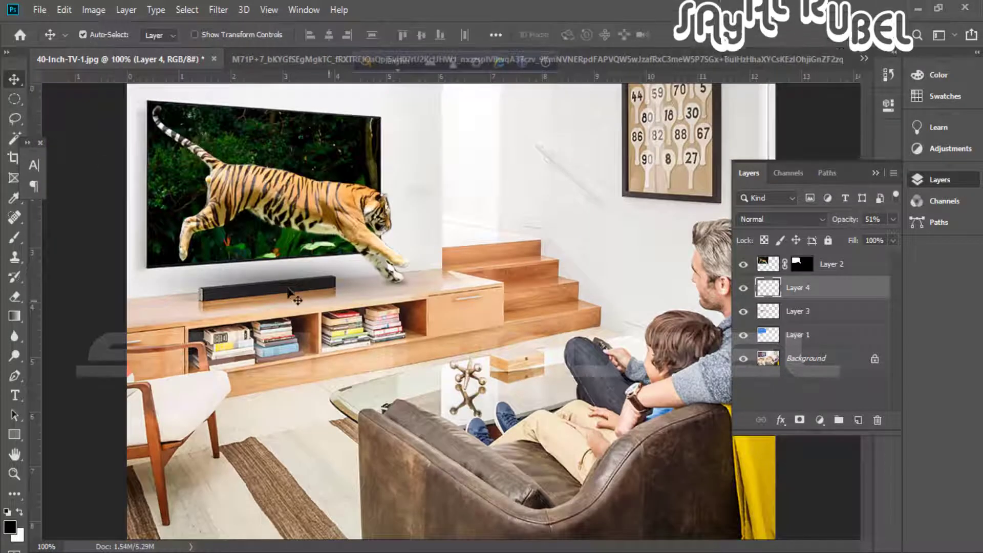
mouse_move(318, 266)
mouse_down()
mouse_move(372, 296)
mouse_move(334, 274)
mouse_up()
key(ctrl+plus)
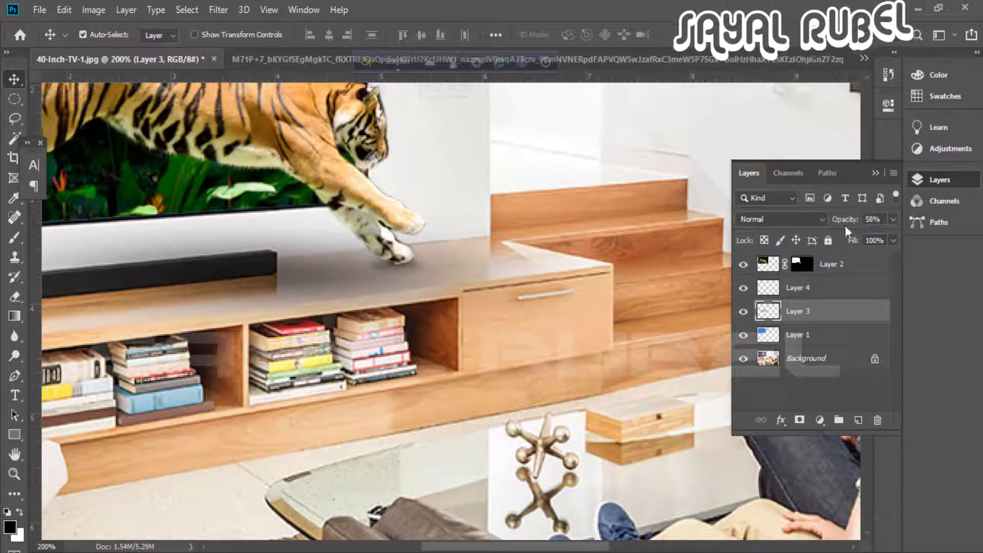
drag(845, 220, 838, 228)
key(ctrl+minus)
key(ctrl+plus)
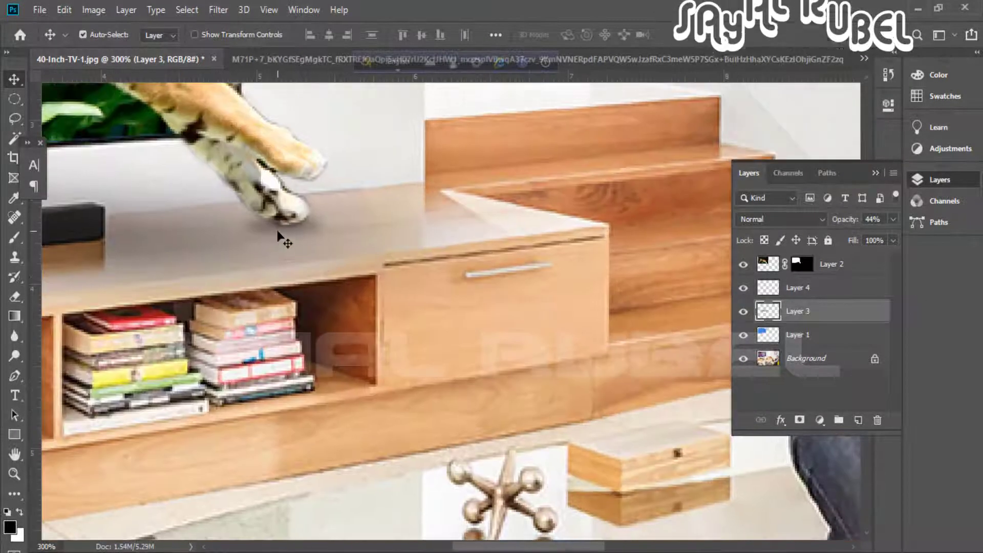
Set the first paw shadow to 40% opacity and flatten its height with Free Transform
drag(279, 235, 285, 204)
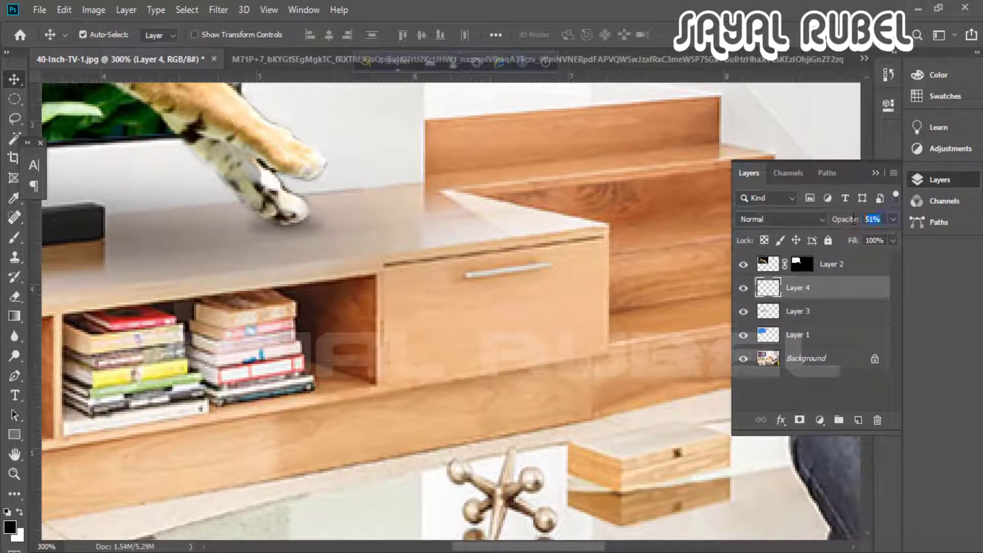
text(40)
key(Return)
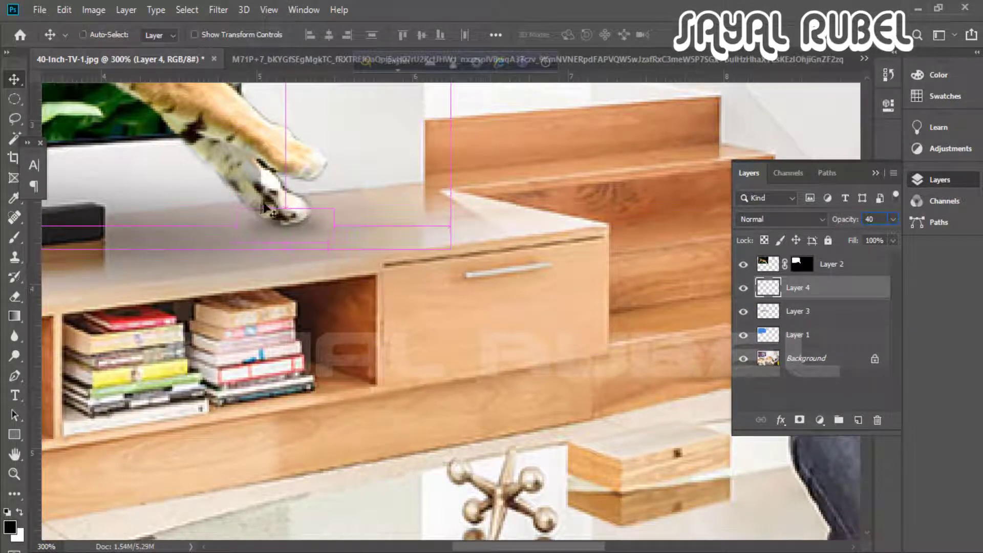
key(ctrl+t)
drag(285, 210, 285, 216)
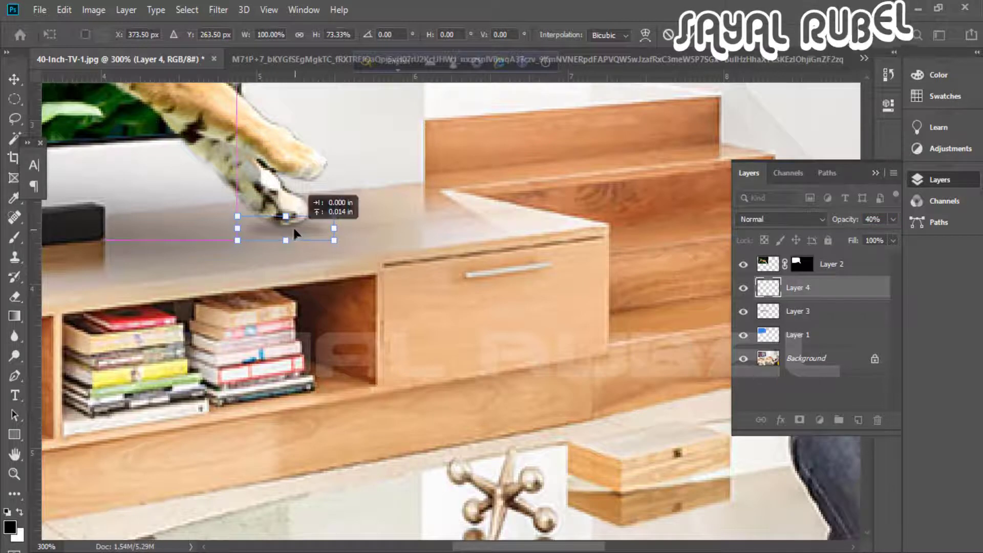
key(Return)
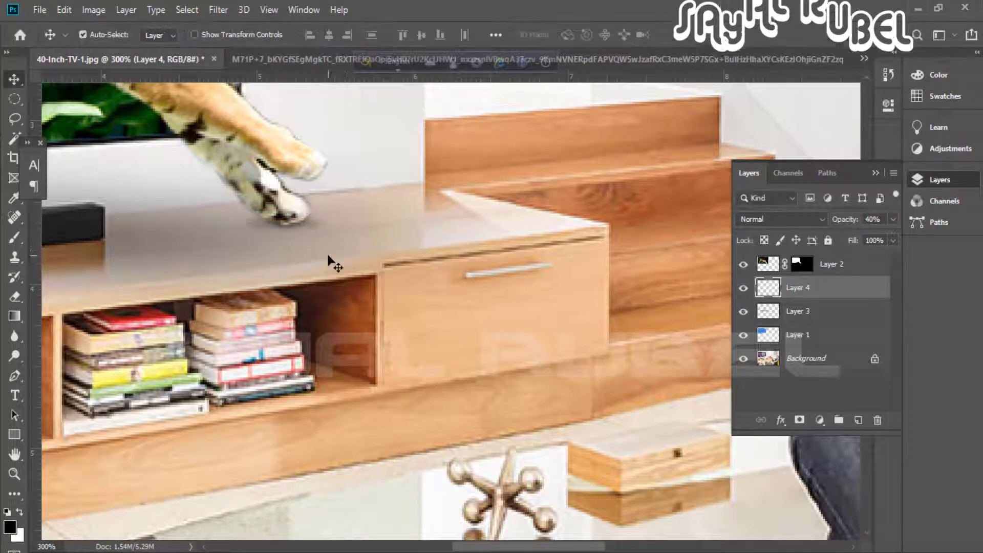
key(ctrl+minus)
key(ctrl+minus)
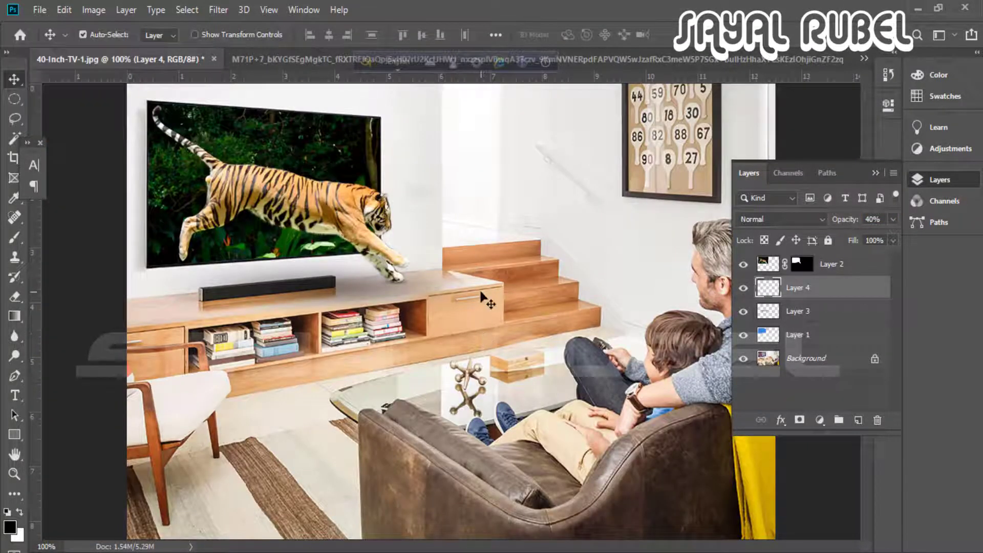
key(ctrl+minus)
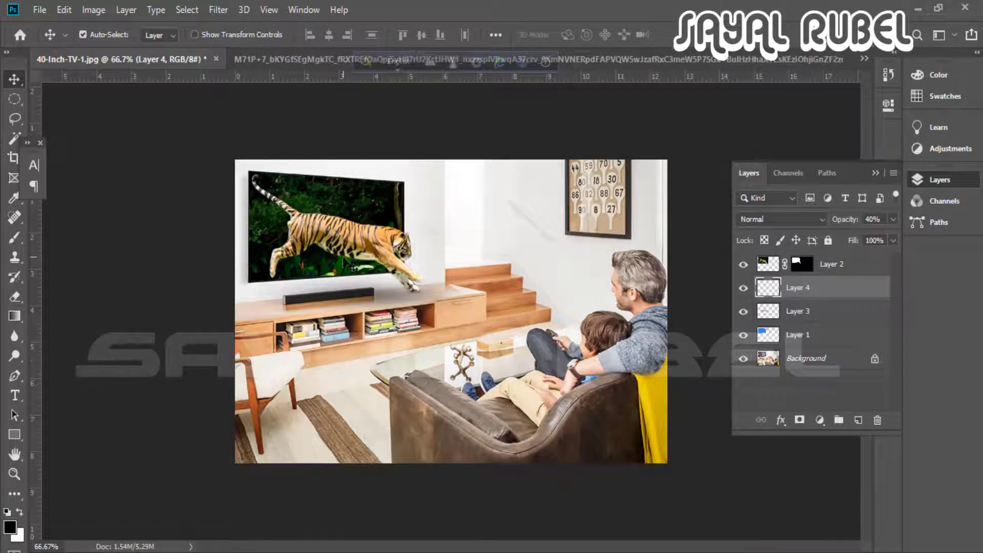
key(ctrl+plus)
key(ctrl+plus)
key(ctrl+minus)
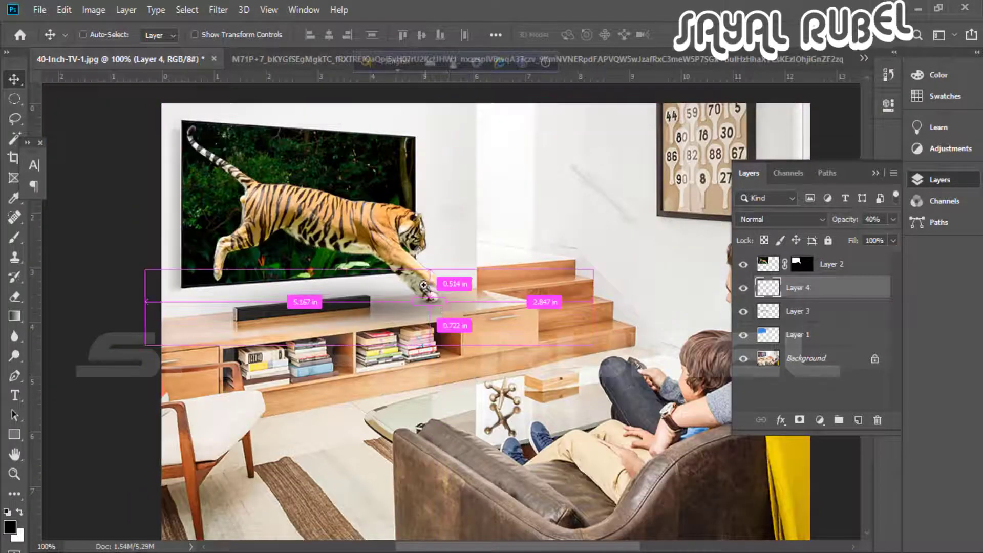
key(ctrl+plus)
key(ctrl+plus)
Paint the tiger layer's mask with a 3 px brush along the front paw's edge
key(ctrl+plus)
key(alt+bracketright)
key(b)
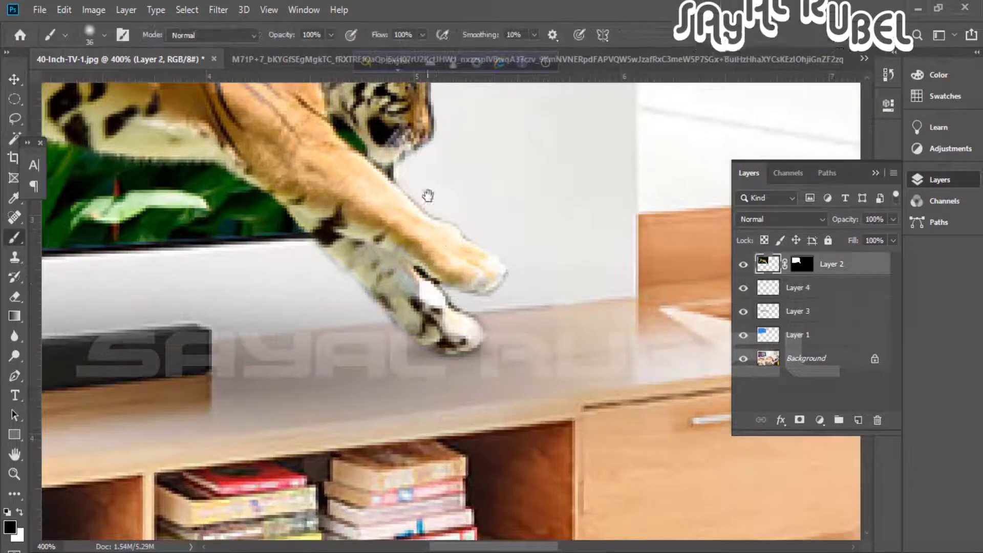
key(ctrl+plus)
drag(449, 206, 399, 188)
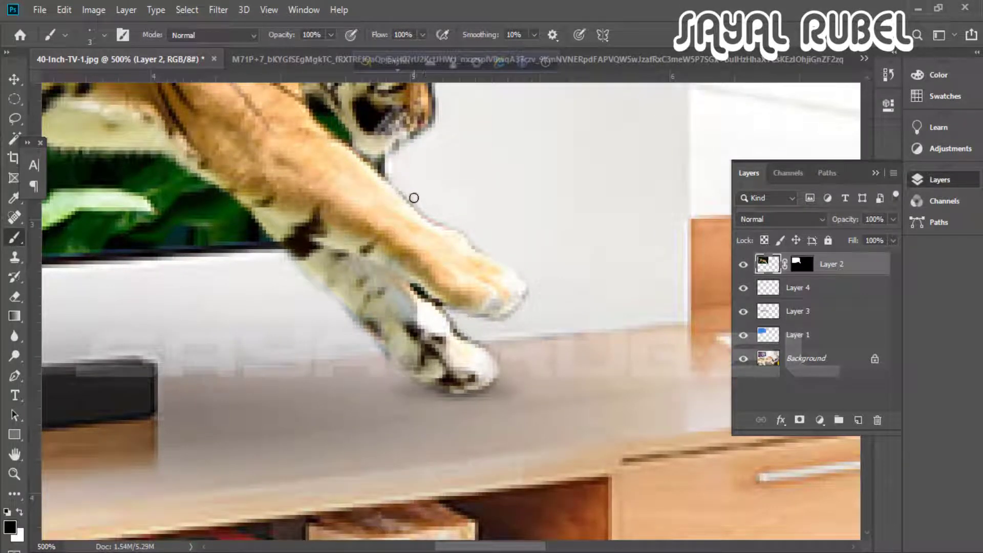
click(802, 264)
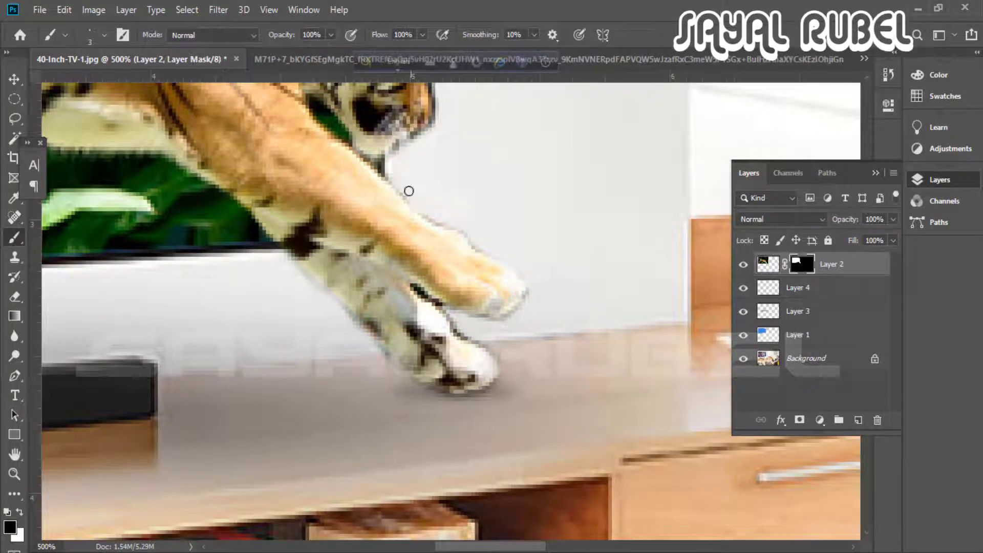
drag(410, 183, 451, 218)
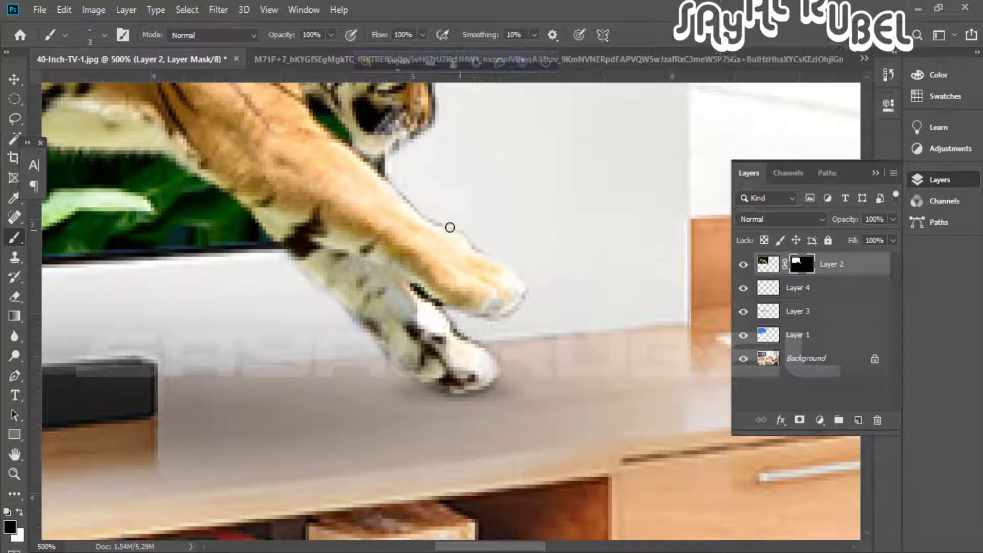
Scroll around the image to review the finished tiger composite
scroll(339, 300, down, 2)
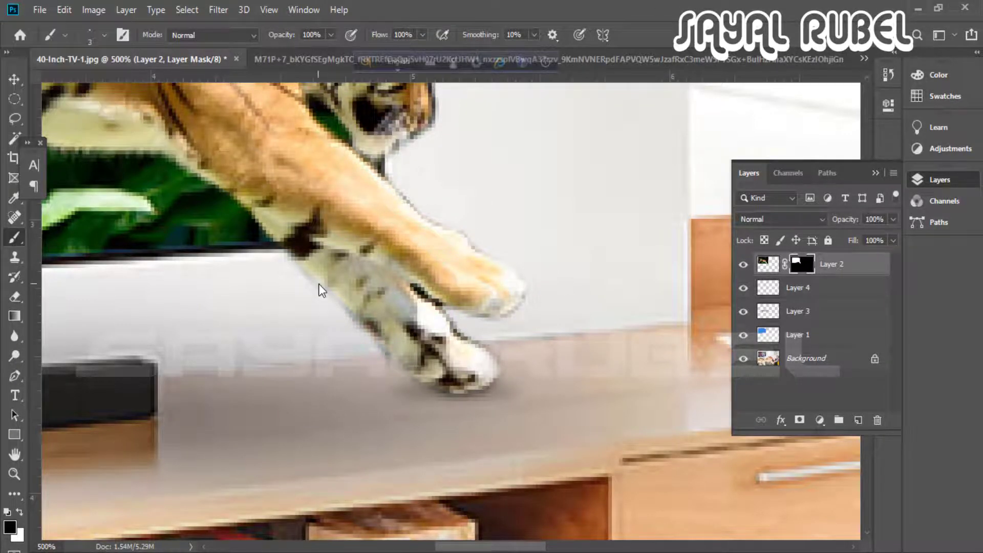
scroll(319, 283, down, 2)
scroll(358, 274, down, 3)
scroll(230, 205, up, 2)
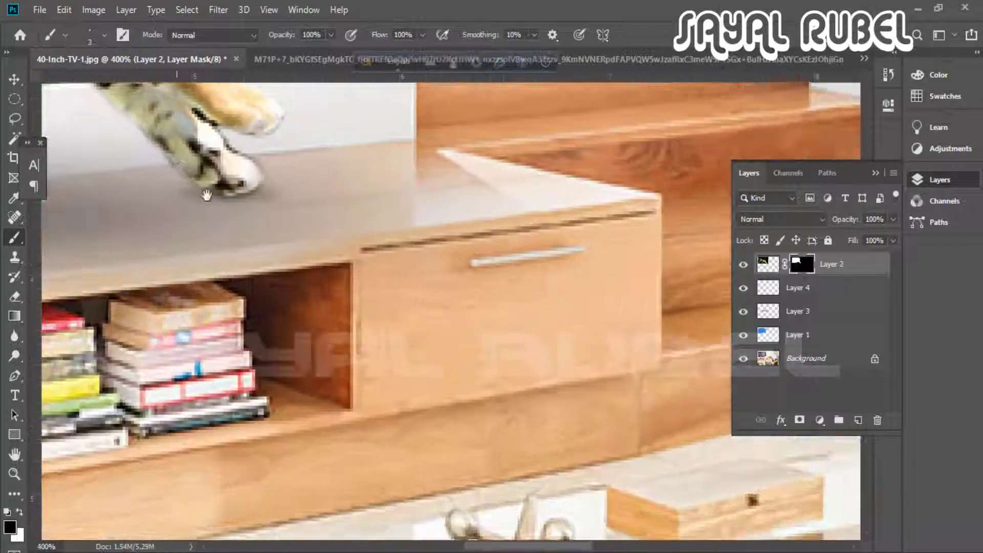
scroll(160, 163, up, 1)
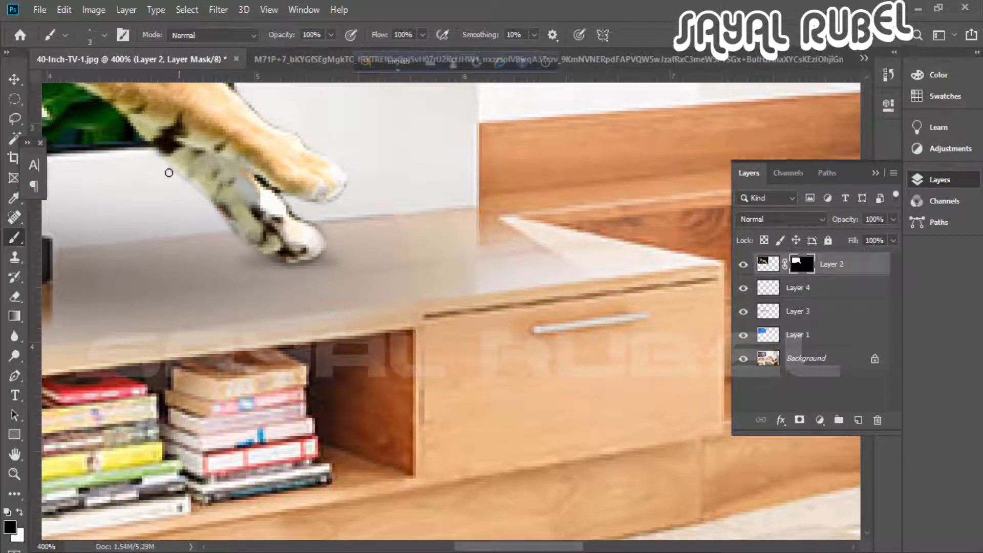
scroll(315, 282, down, 1)
scroll(314, 282, down, 2)
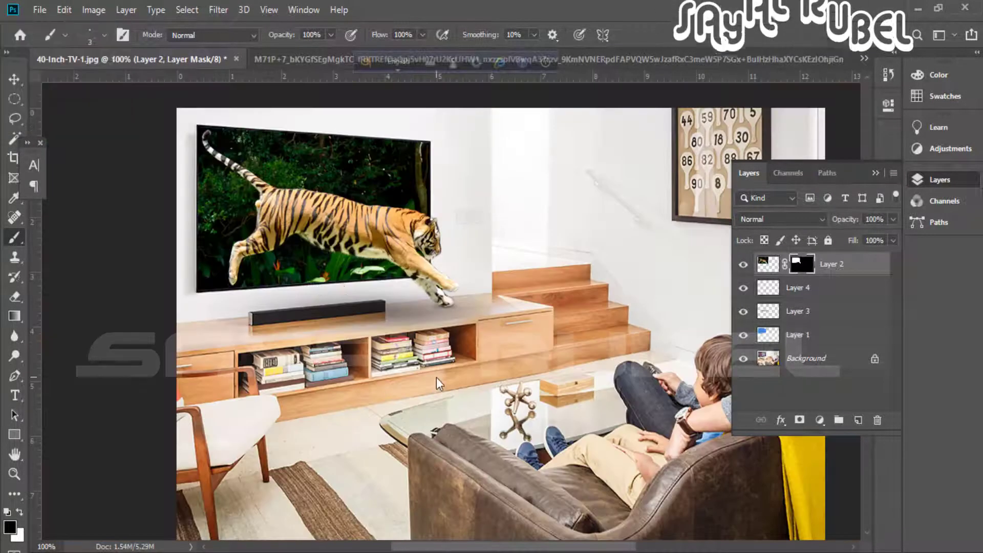
scroll(663, 398, down, 1)
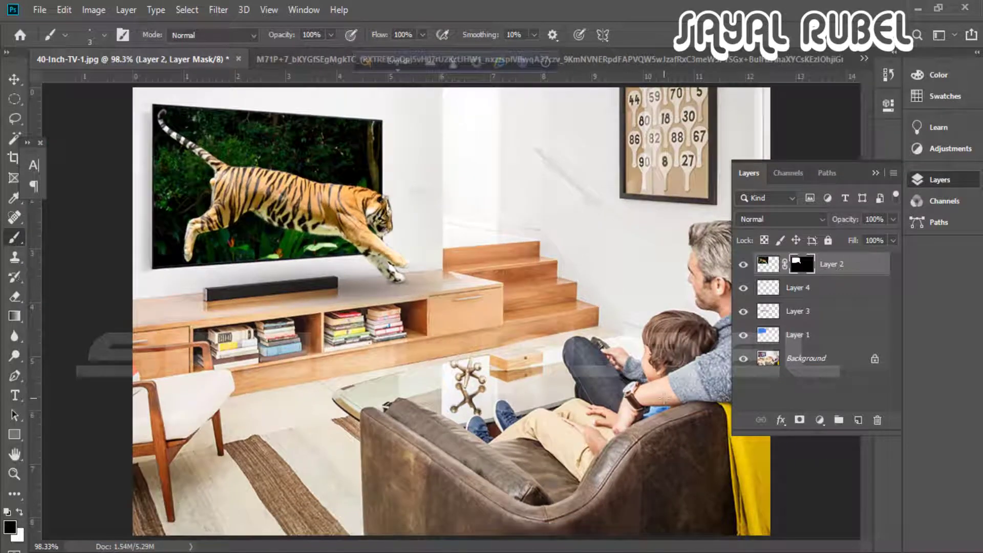